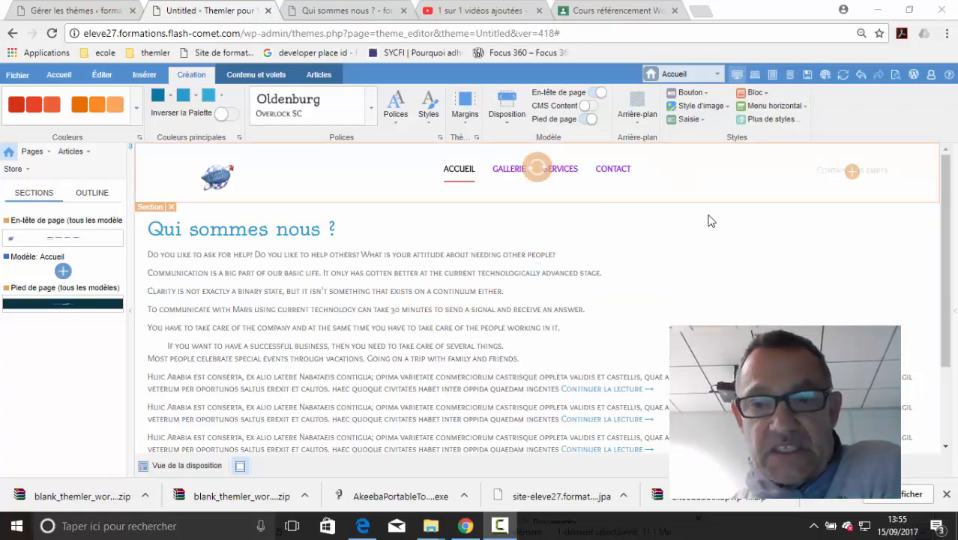
# Open the Add Section library for the Accueil template and filter its templates to the Slider category.
pyautogui.scroll(-3, 711, 221)
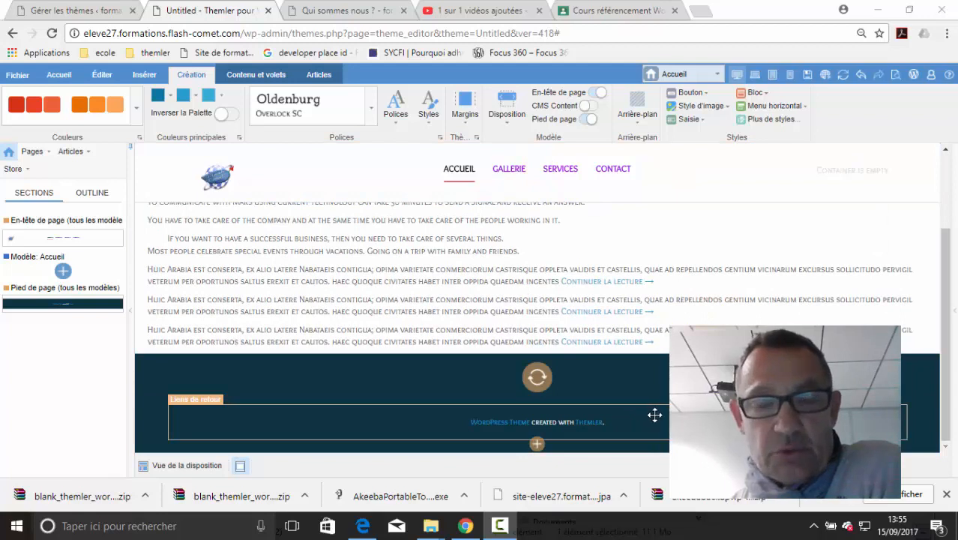
pyautogui.scroll(3, 658, 415)
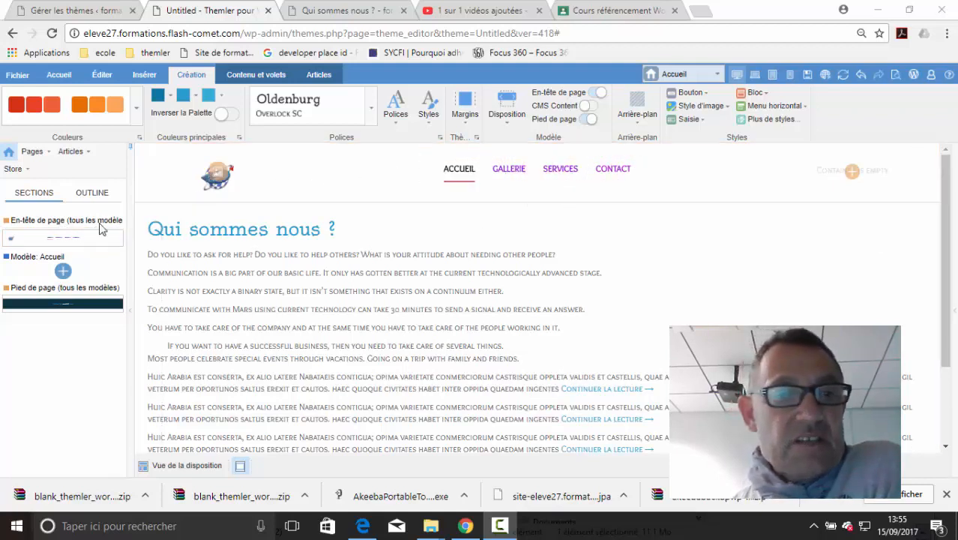
pyautogui.click(63, 271)
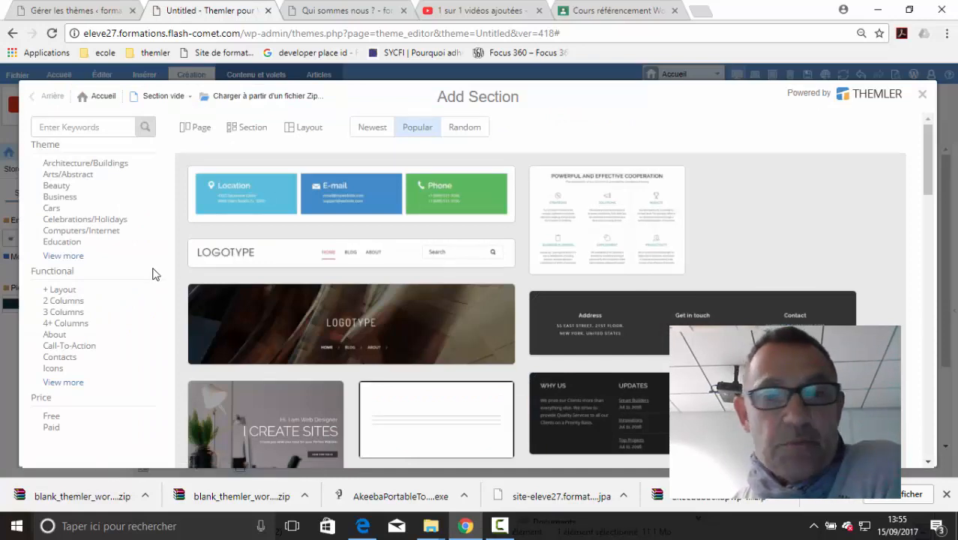
pyautogui.scroll(-5, 451, 288)
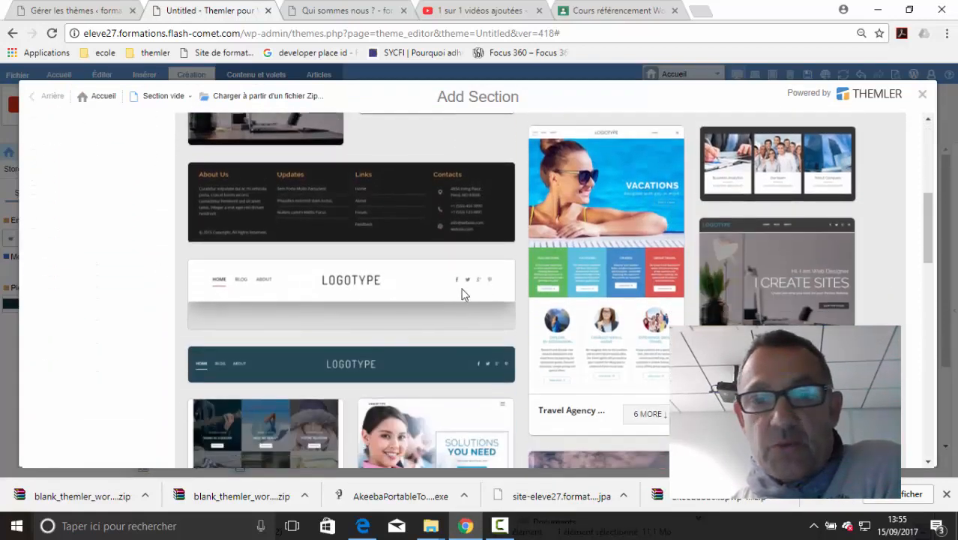
pyautogui.scroll(-5, 463, 294)
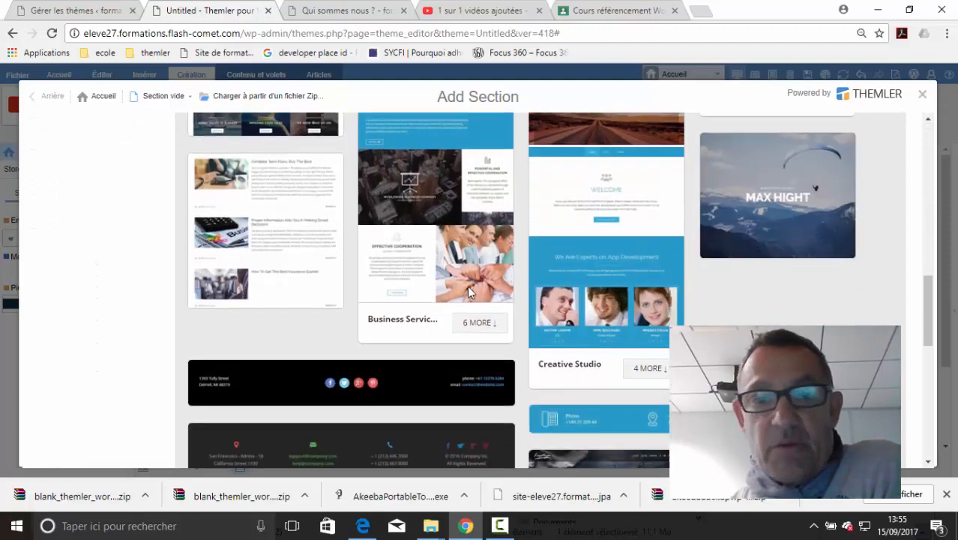
pyautogui.scroll(-5, 468, 289)
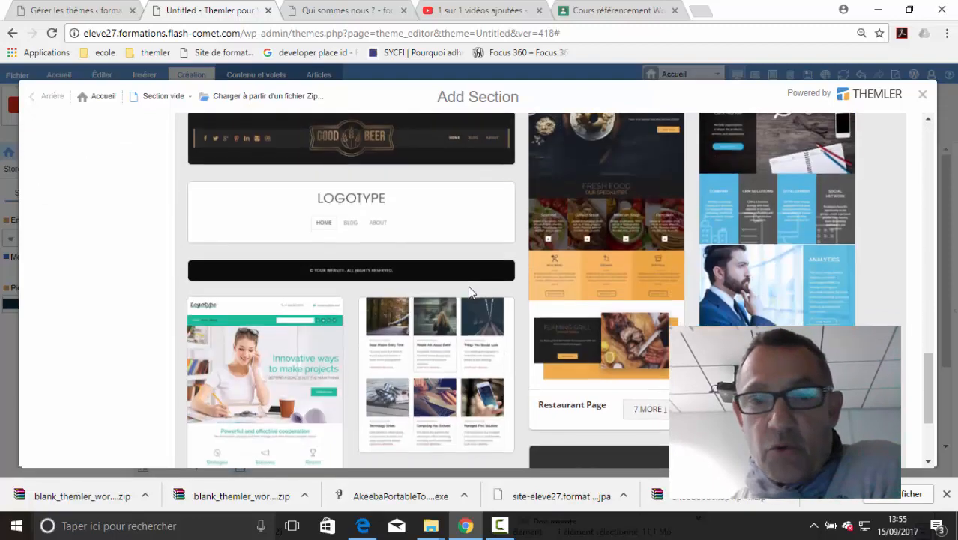
pyautogui.scroll(-3, 470, 291)
pyautogui.scroll(15, 477, 288)
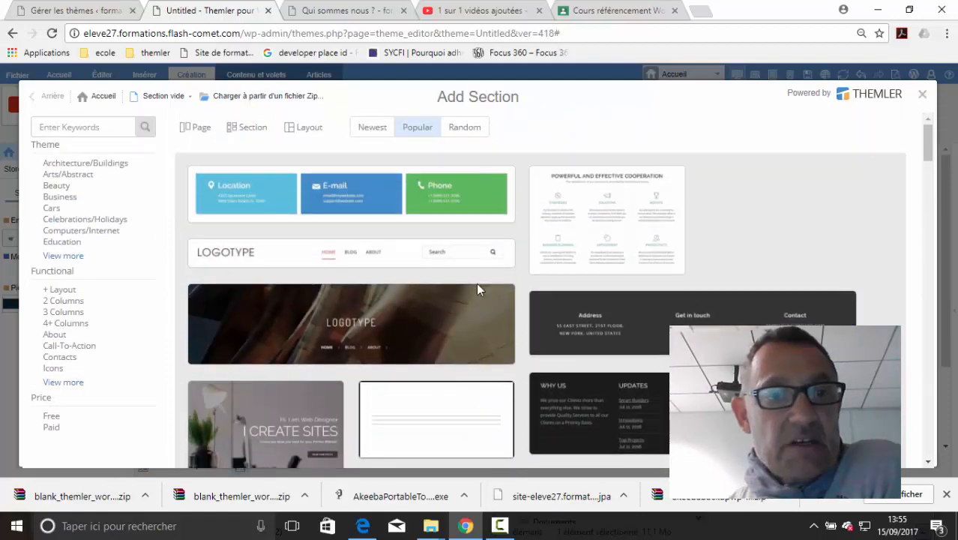
pyautogui.click(58, 385)
pyautogui.scroll(-1, 96, 359)
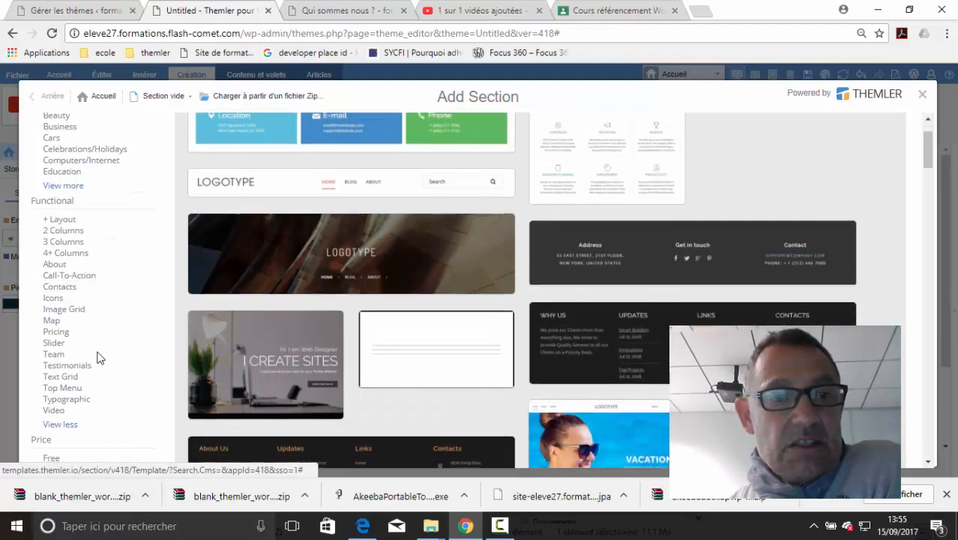
pyautogui.click(51, 344)
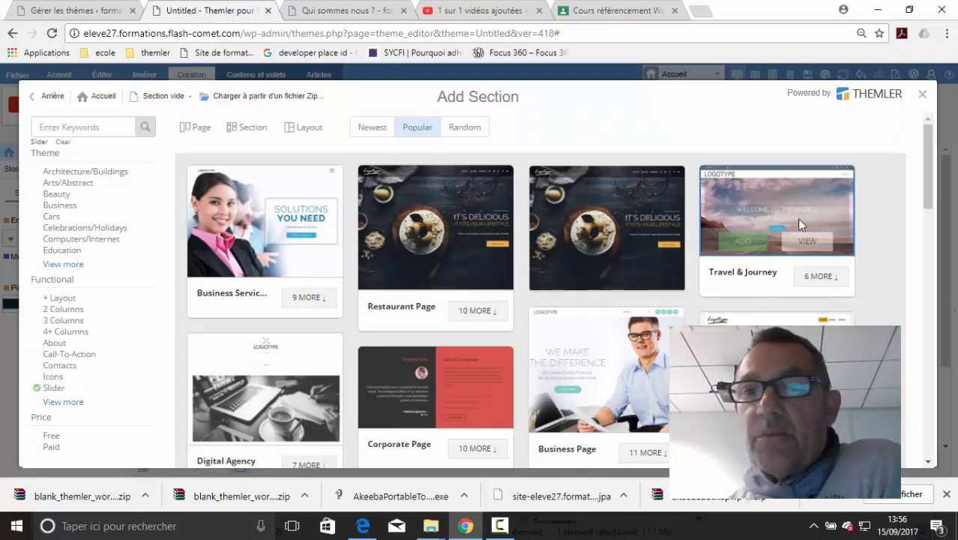
# Add the Digital Agency slider template as a new section on the home page.
pyautogui.moveTo(809, 213)
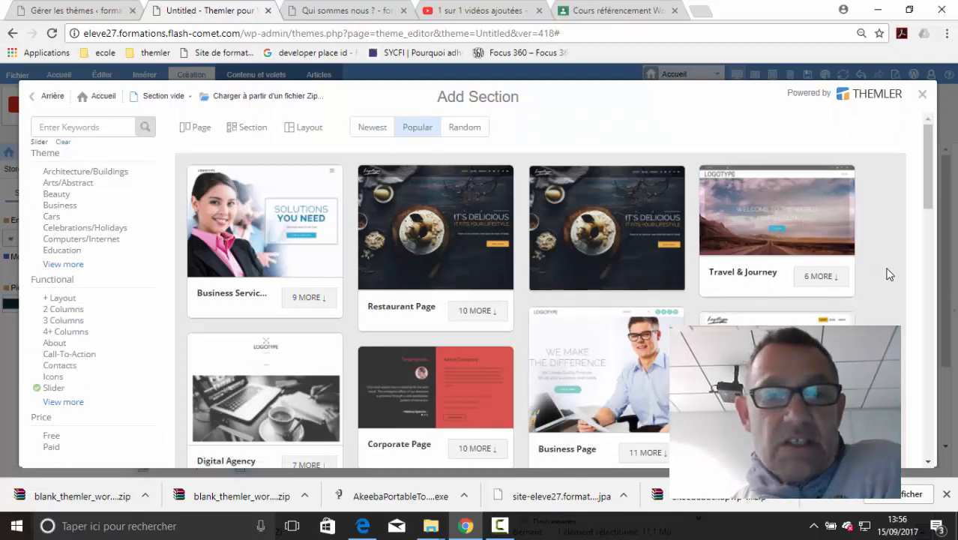
pyautogui.scroll(-2, 888, 274)
pyautogui.scroll(-1, 888, 275)
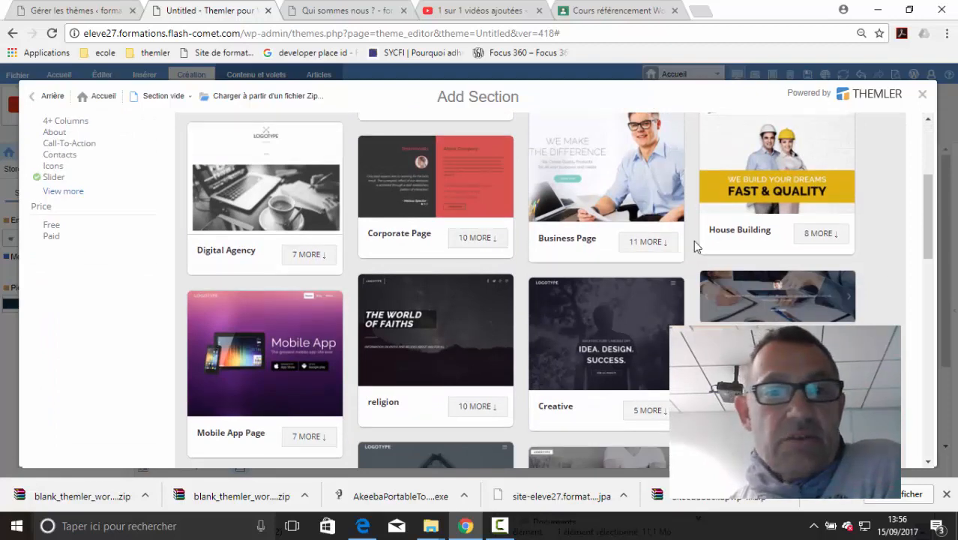
pyautogui.moveTo(276, 191)
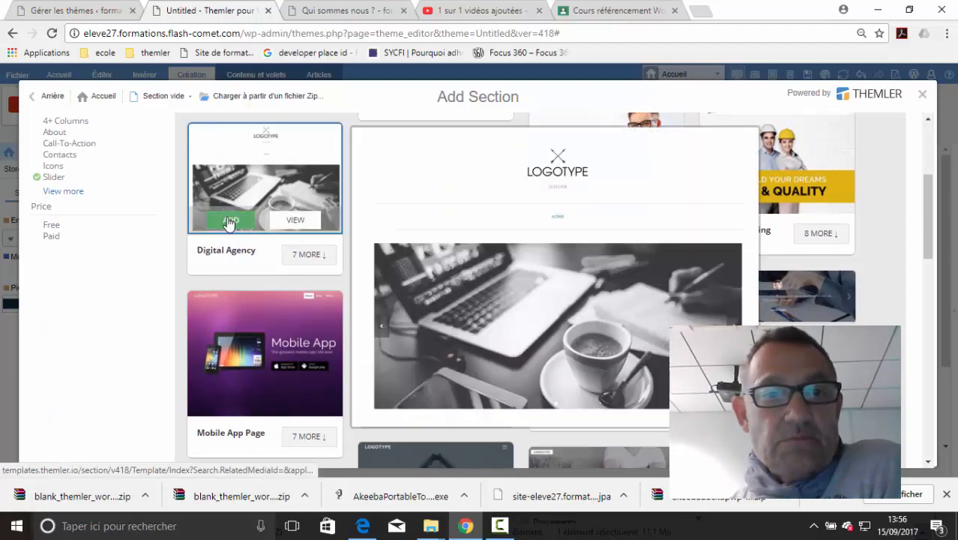
pyautogui.click(229, 224)
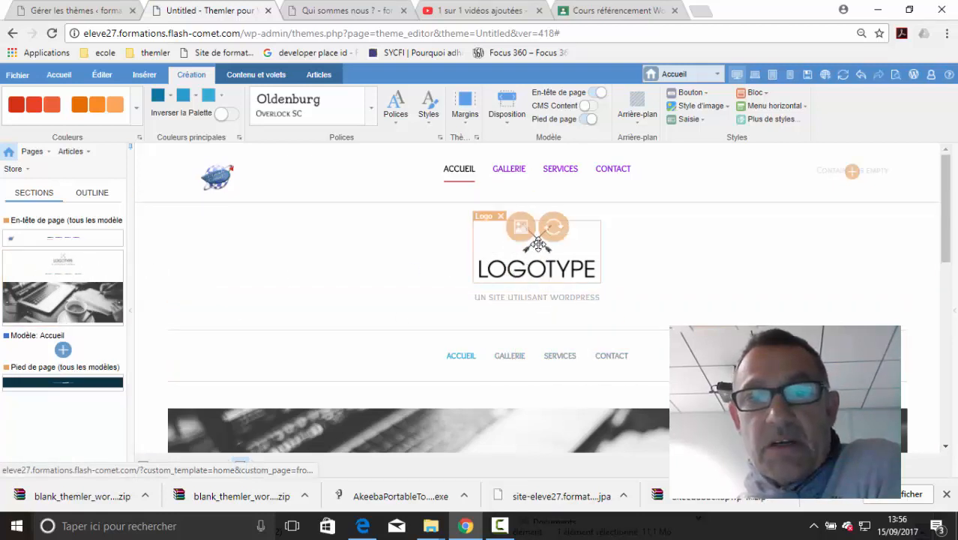
# Delete the logo, the slogan and the duplicate menu from the new section, leaving only the slider.
pyautogui.click(501, 218)
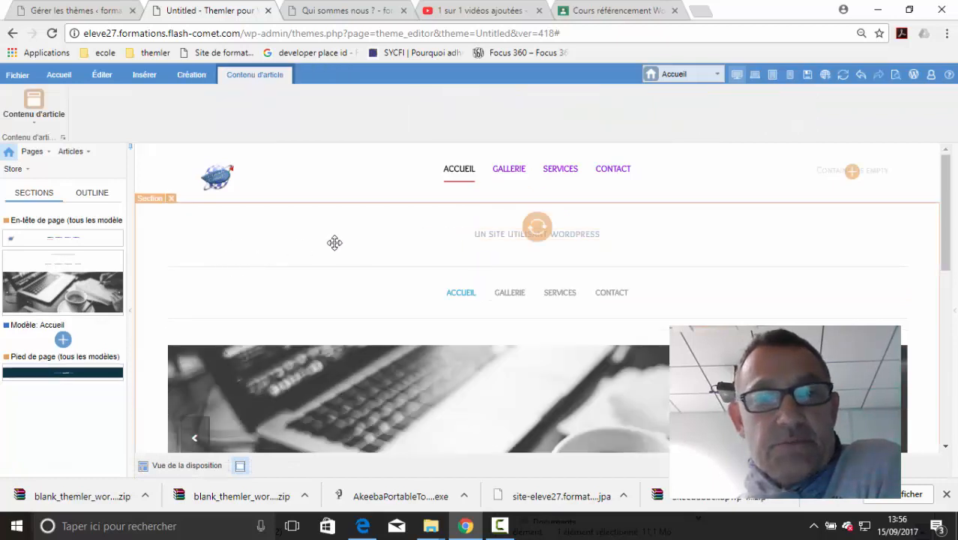
pyautogui.click(412, 237)
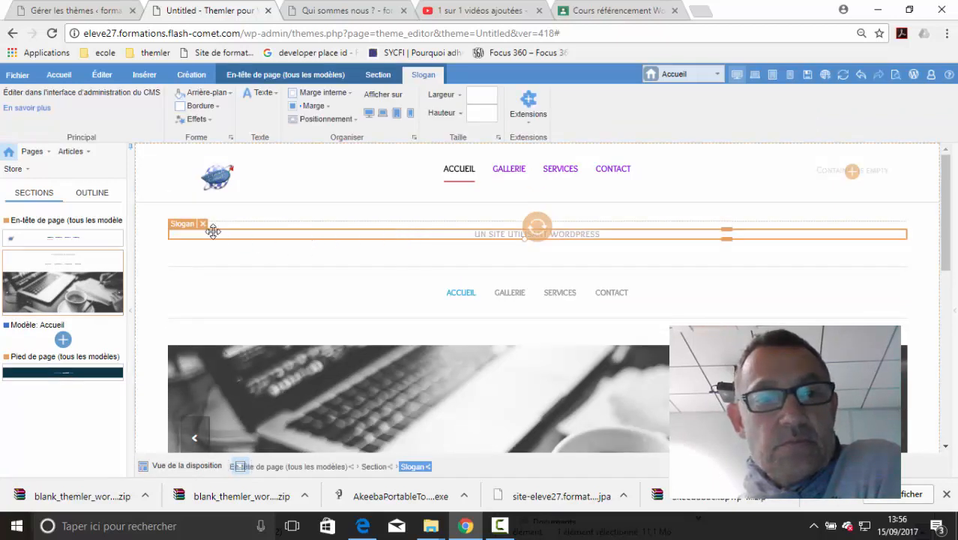
pyautogui.click(202, 226)
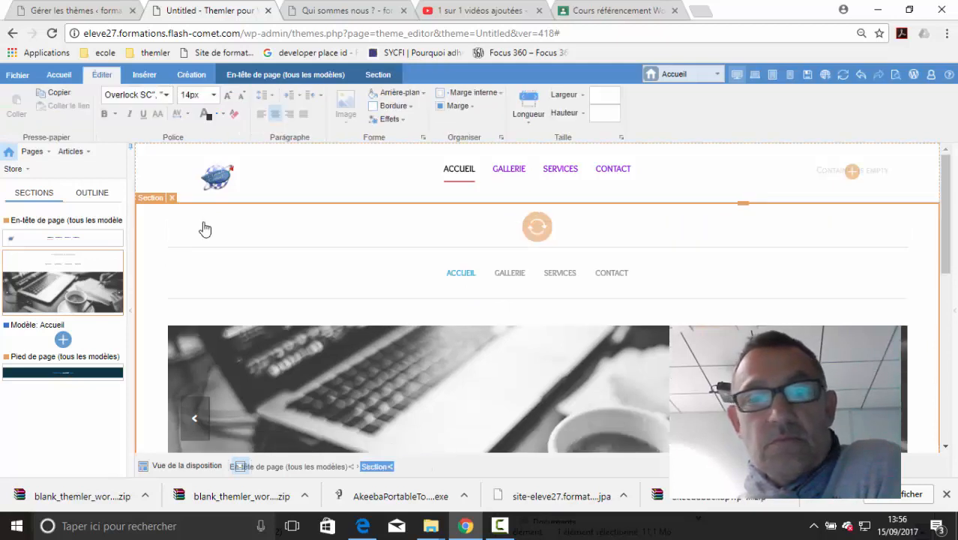
pyautogui.click(232, 243)
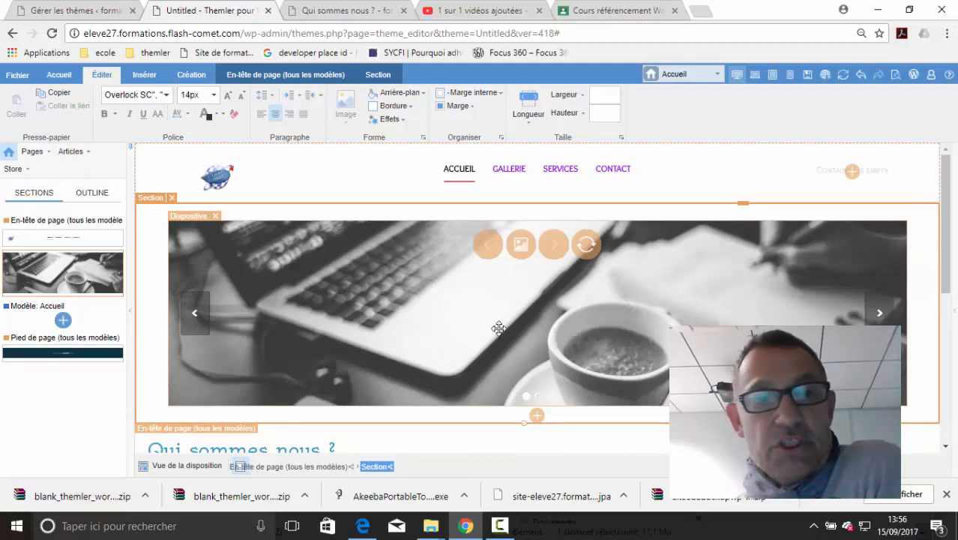
# Save the theme and open the site preview, stepping through the slider's images.
pyautogui.click(808, 76)
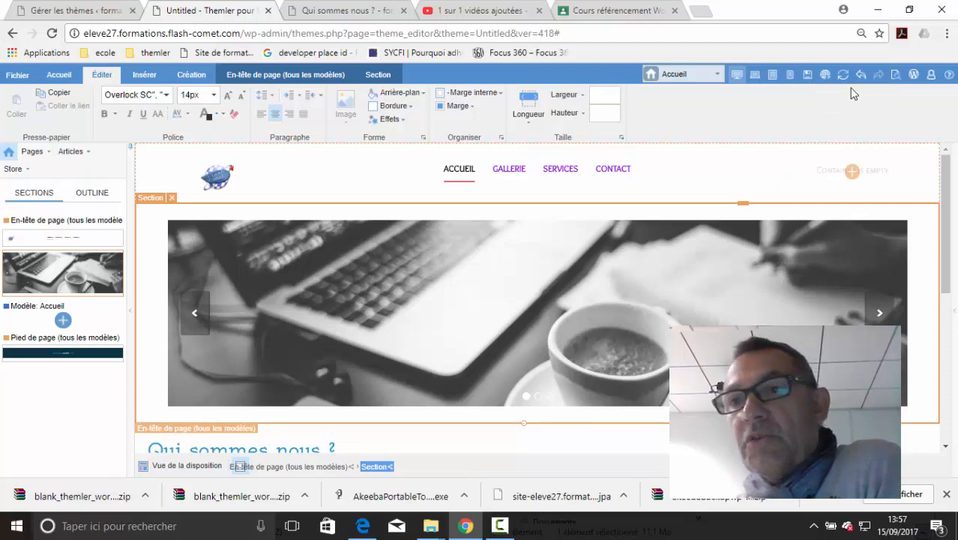
pyautogui.click(895, 76)
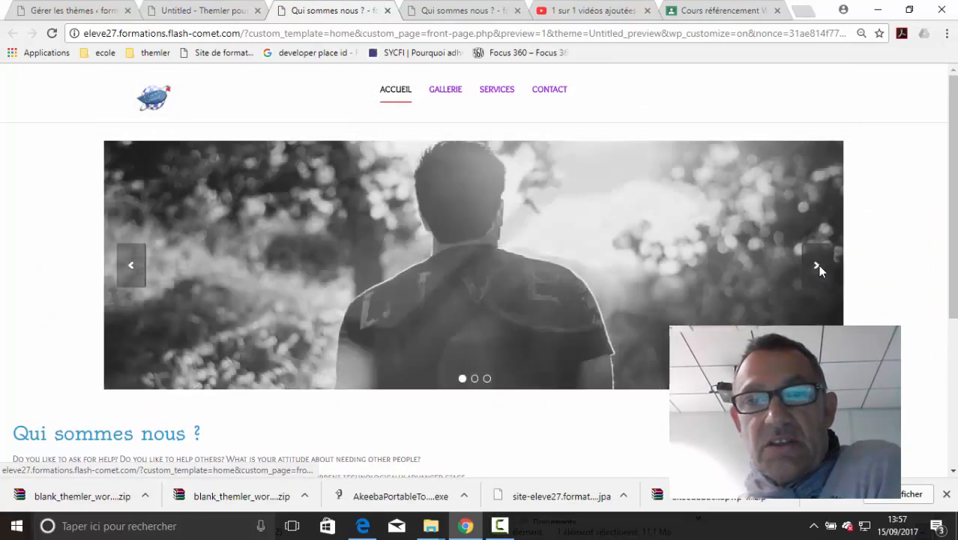
pyautogui.click(819, 267)
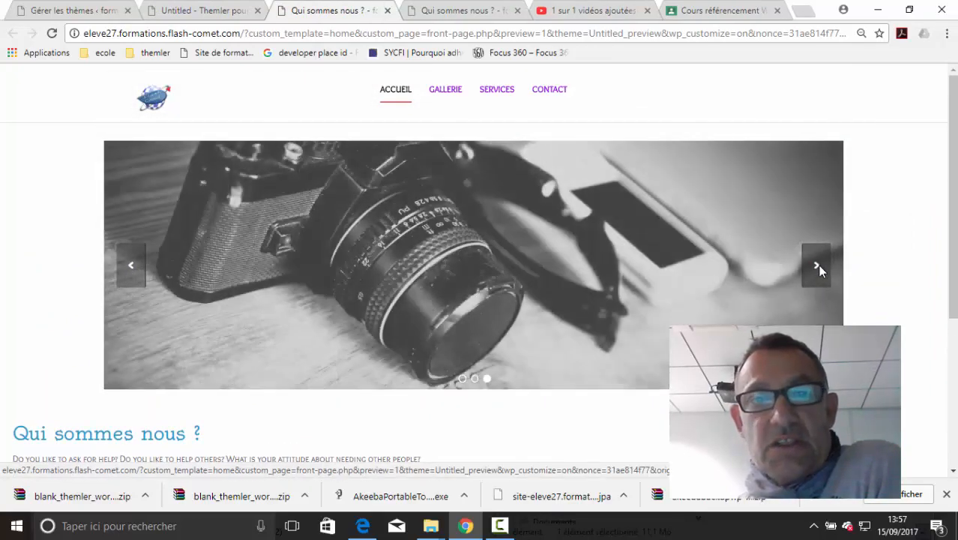
pyautogui.click(818, 267)
pyautogui.click(818, 266)
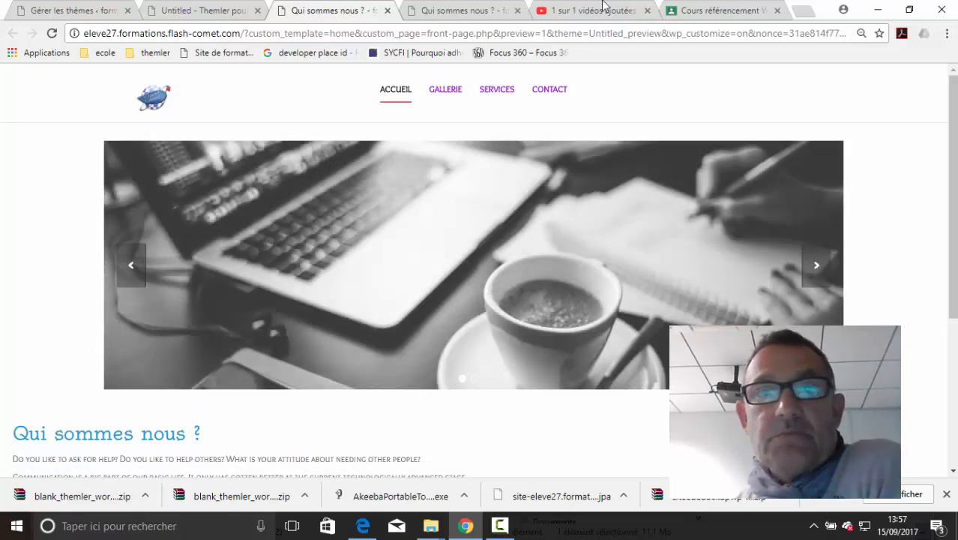
# Return to the theme editor and set the slider to the wide layout with its arrows inside the slide area.
pyautogui.click(185, 12)
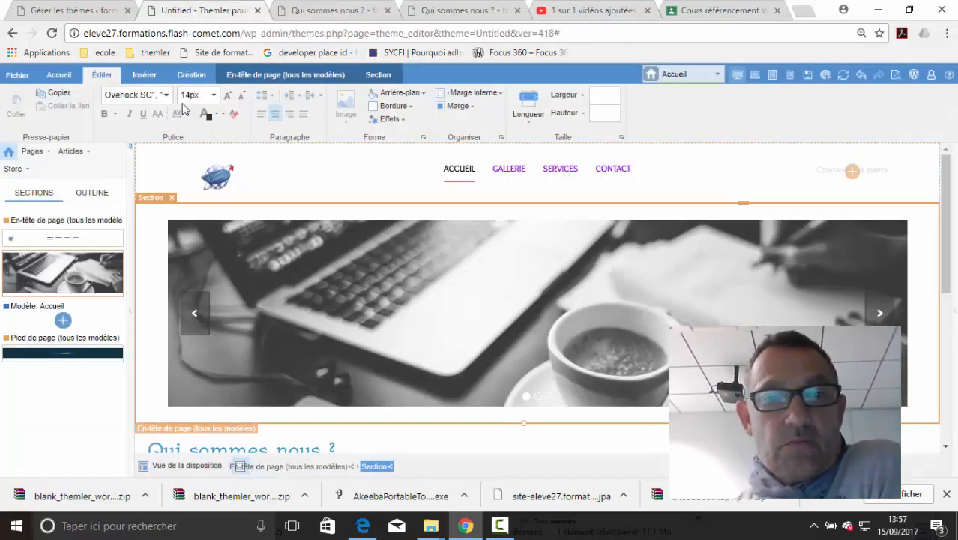
pyautogui.click(324, 241)
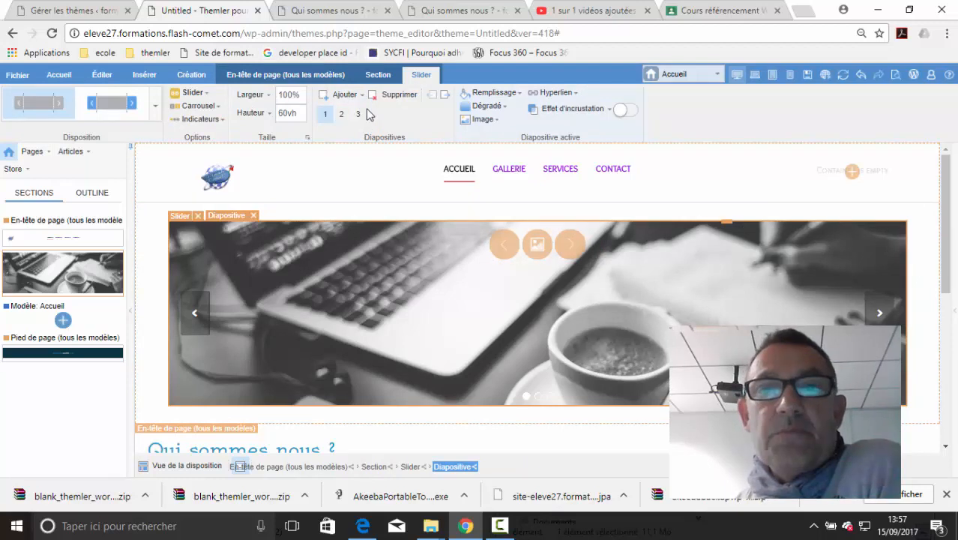
pyautogui.click(155, 106)
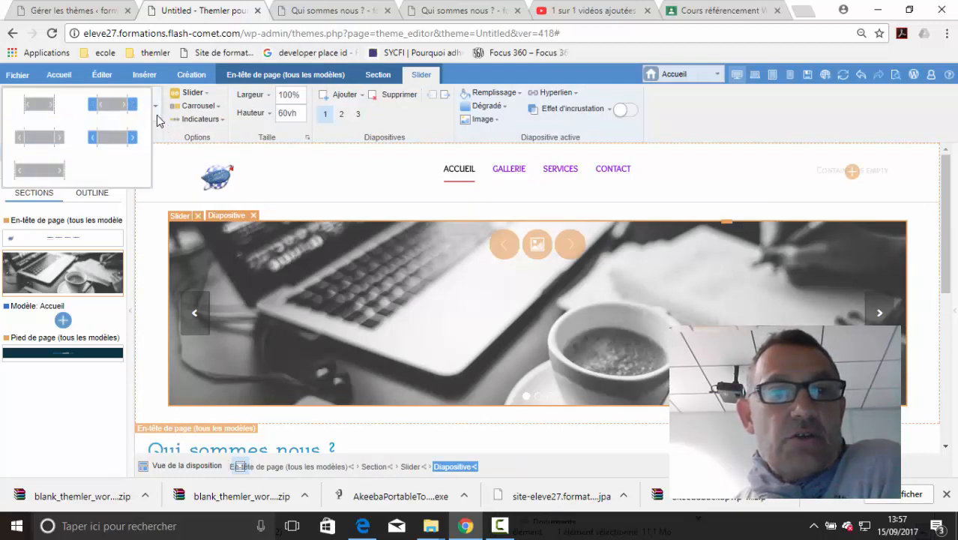
pyautogui.click(125, 139)
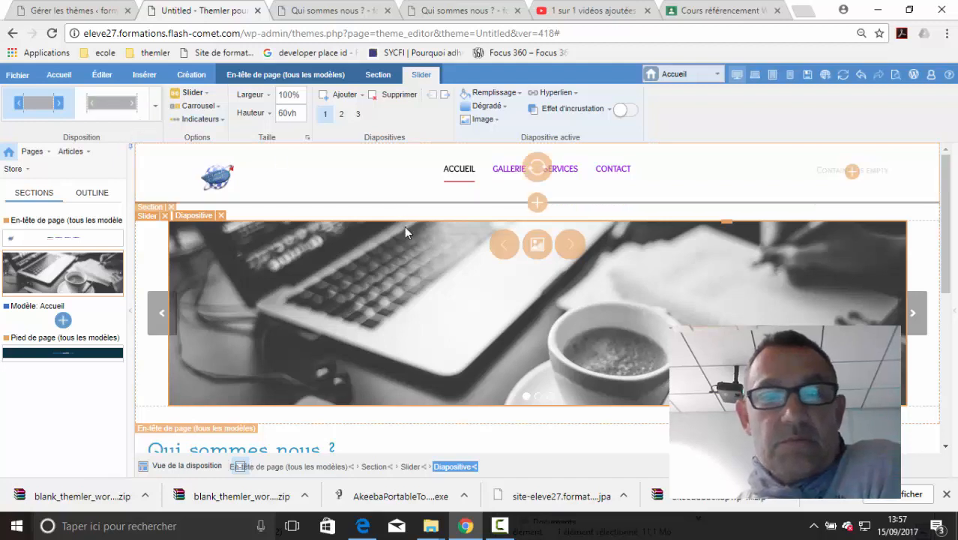
pyautogui.click(148, 233)
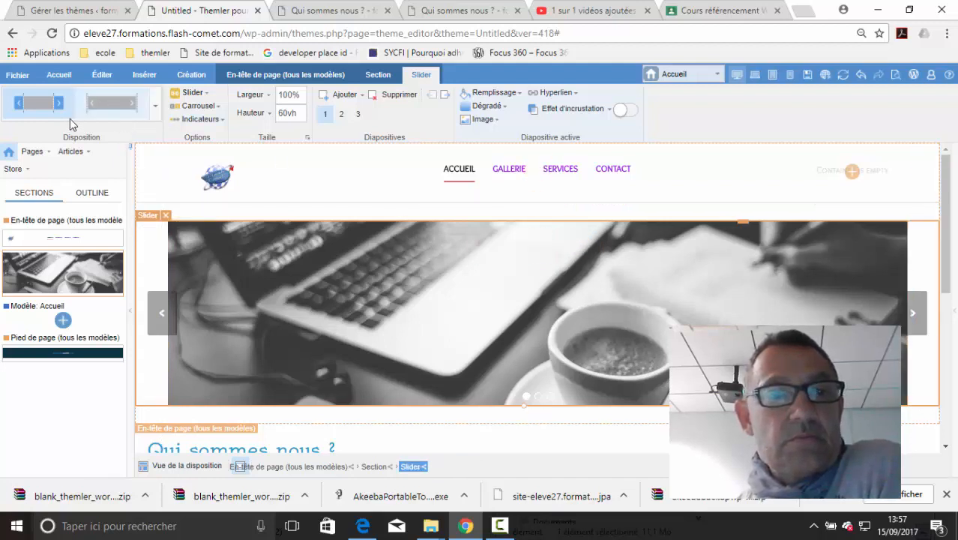
pyautogui.click(156, 107)
pyautogui.click(141, 134)
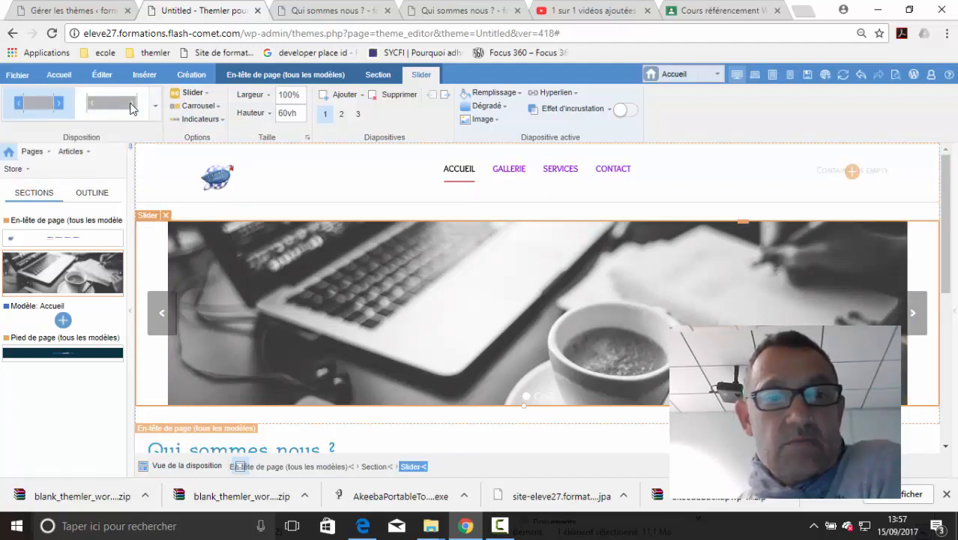
# Set the theme's overall page layout to Large.
pyautogui.click(299, 99)
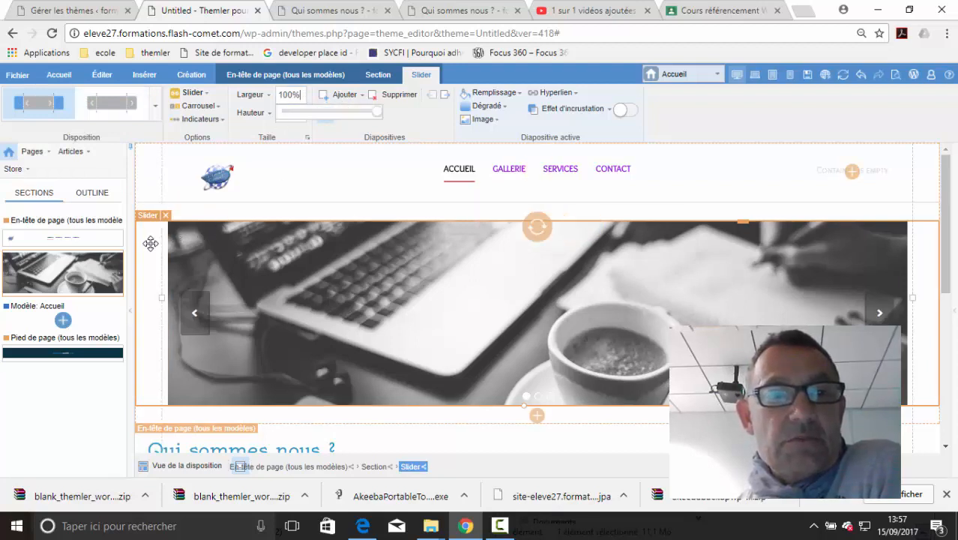
pyautogui.click(159, 302)
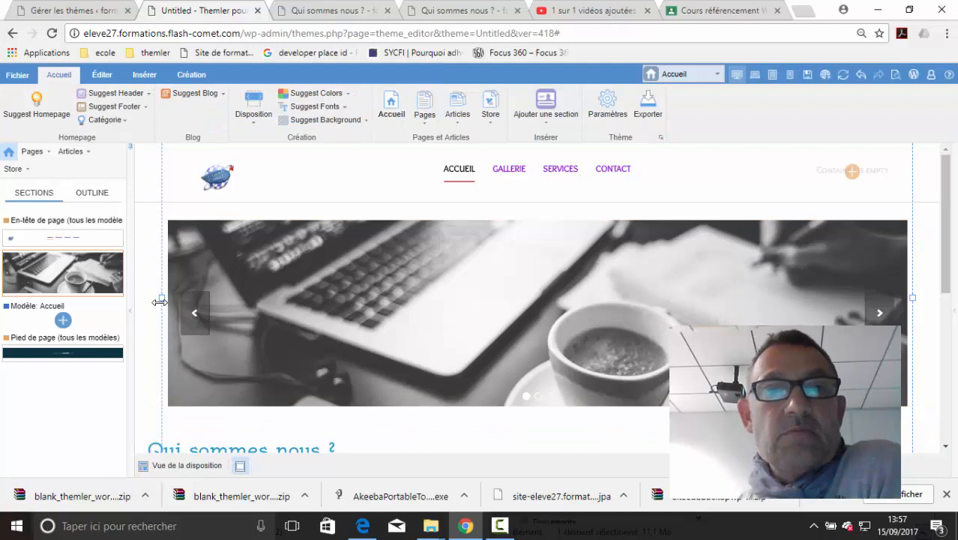
pyautogui.click(257, 124)
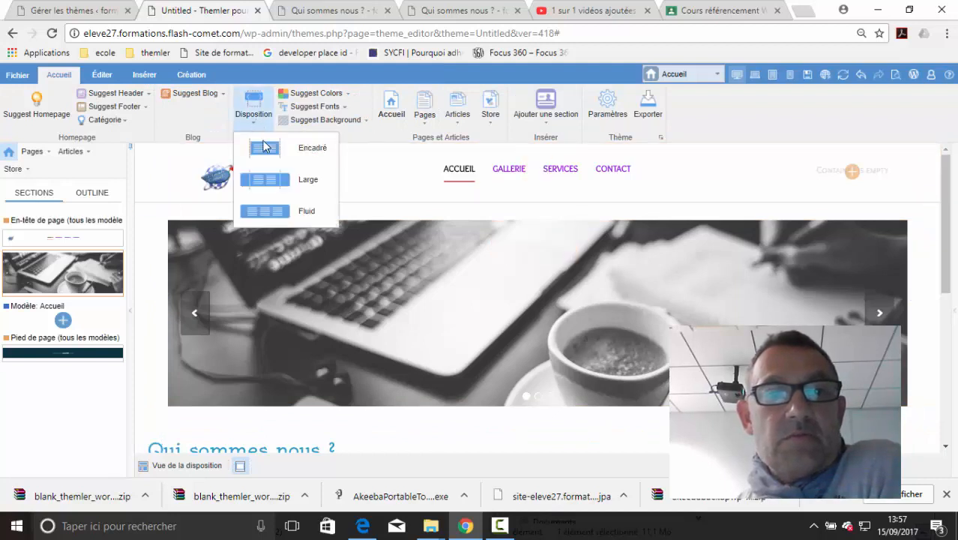
pyautogui.click(273, 183)
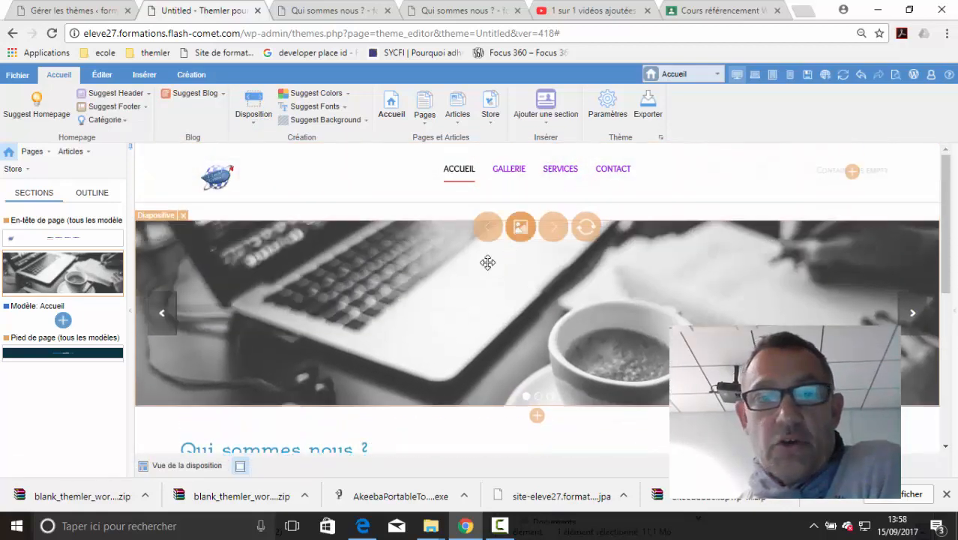
# Set the slider's height to 65vh.
pyautogui.click(304, 313)
pyautogui.click(283, 114)
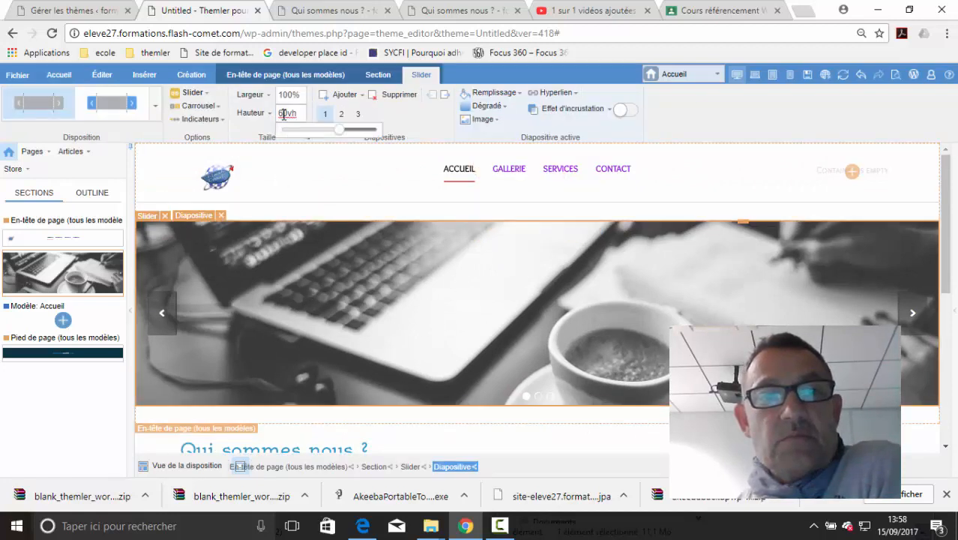
pyautogui.moveTo(340, 131); pyautogui.dragTo(347, 133)
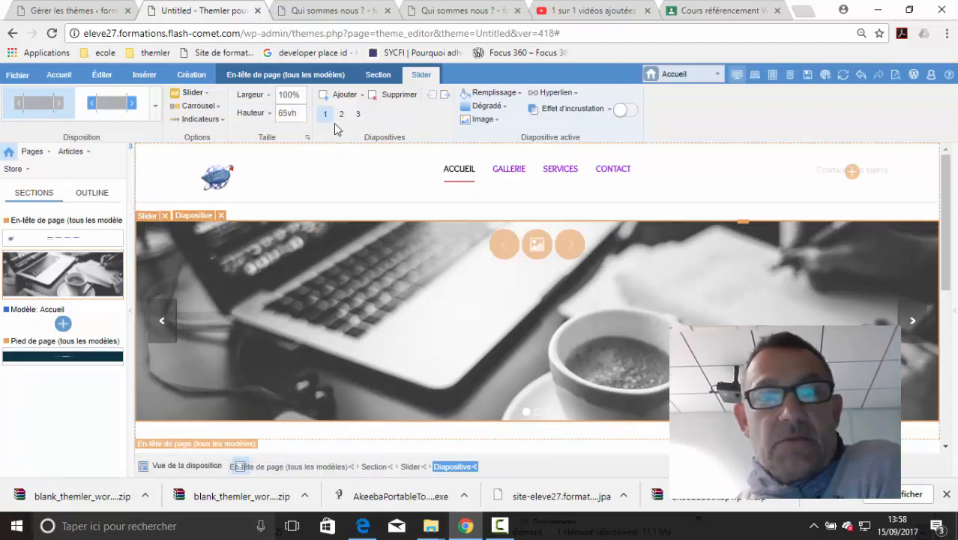
# Replace slide 2's image with the clipart photo of a server room corridor, chosen from those similar to the cloud-computing businessman photo.
pyautogui.click(358, 115)
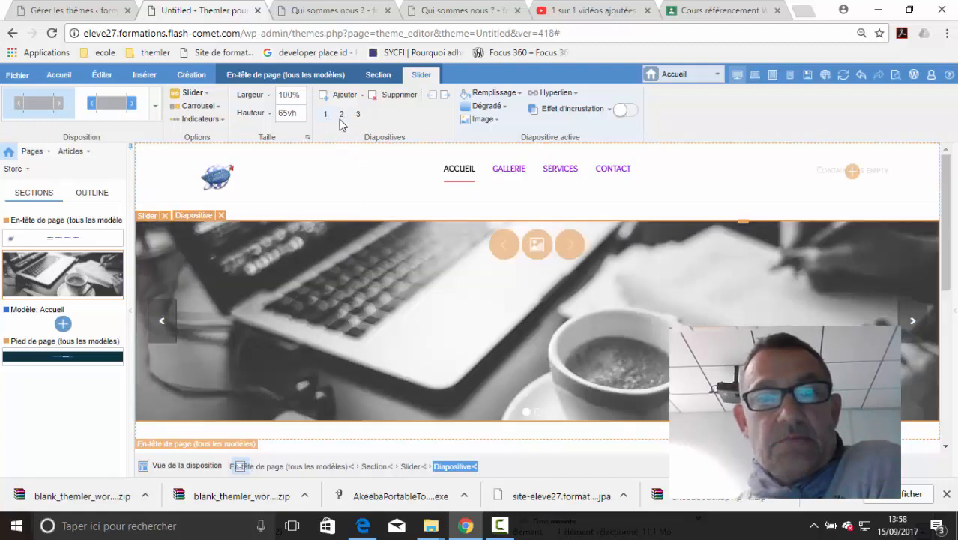
pyautogui.click(341, 117)
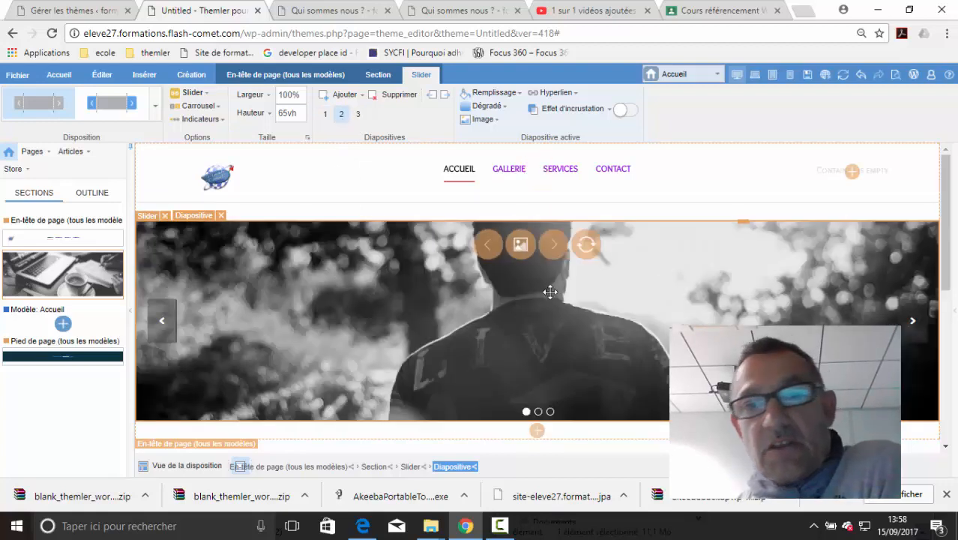
pyautogui.click(522, 250)
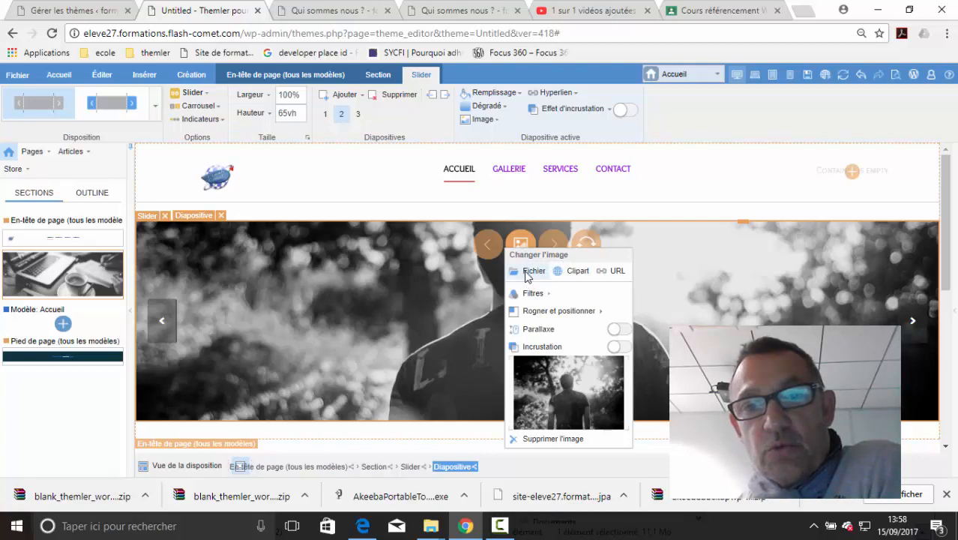
pyautogui.click(574, 272)
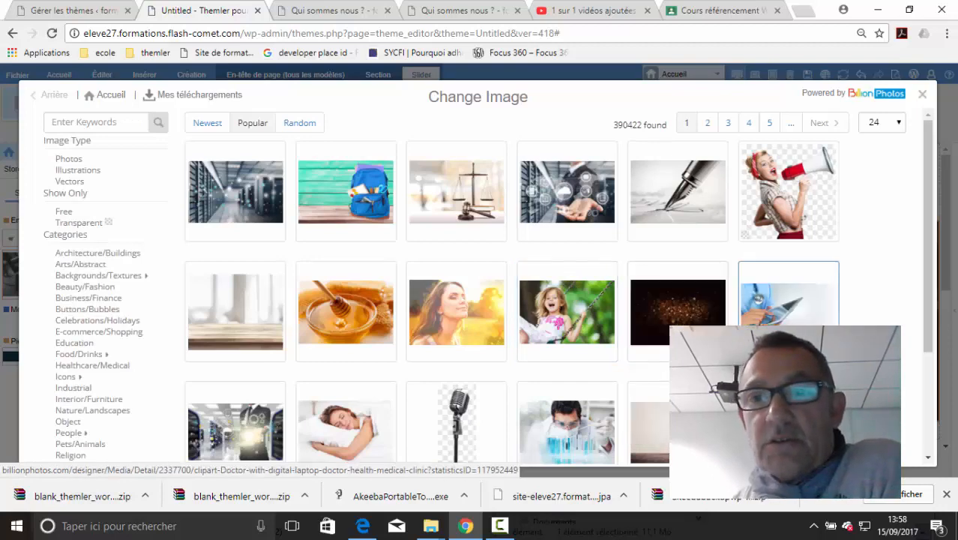
pyautogui.scroll(-1, 547, 285)
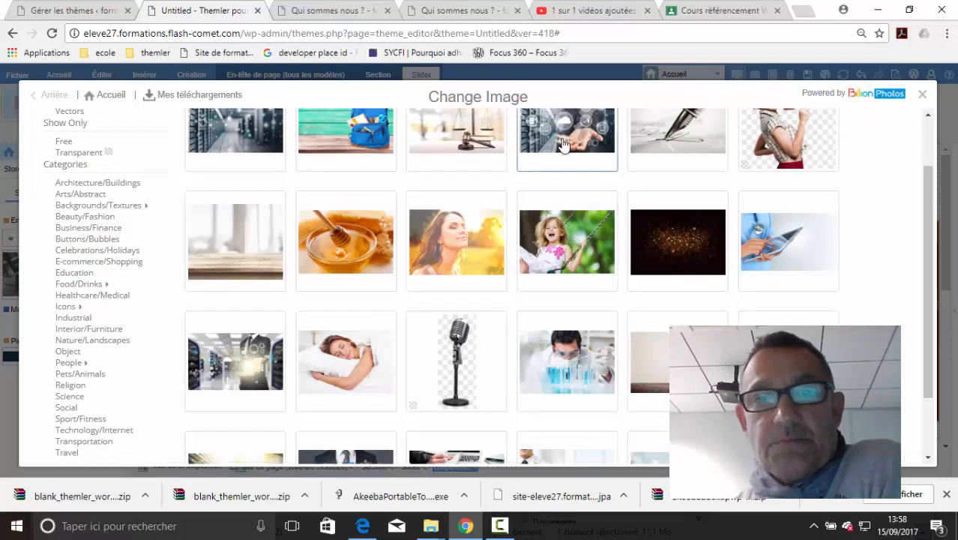
pyautogui.click(571, 177)
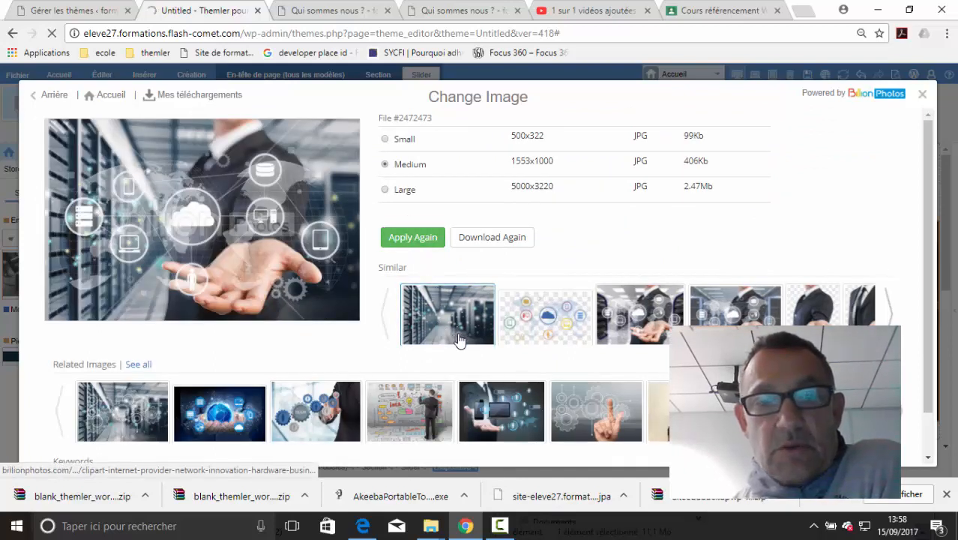
pyautogui.click(460, 339)
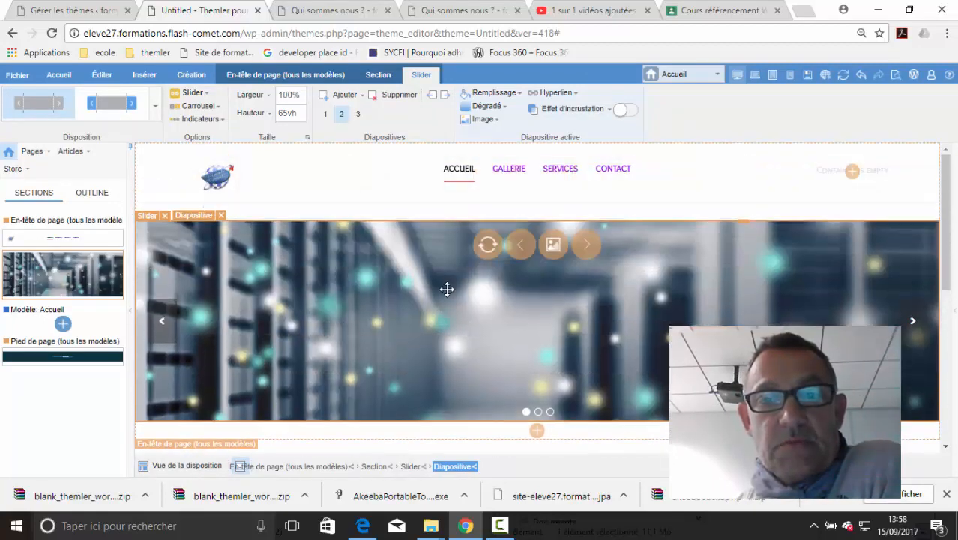
# Turn on the parallax effect for slide 2's image and check it by scrolling the page.
pyautogui.click(553, 248)
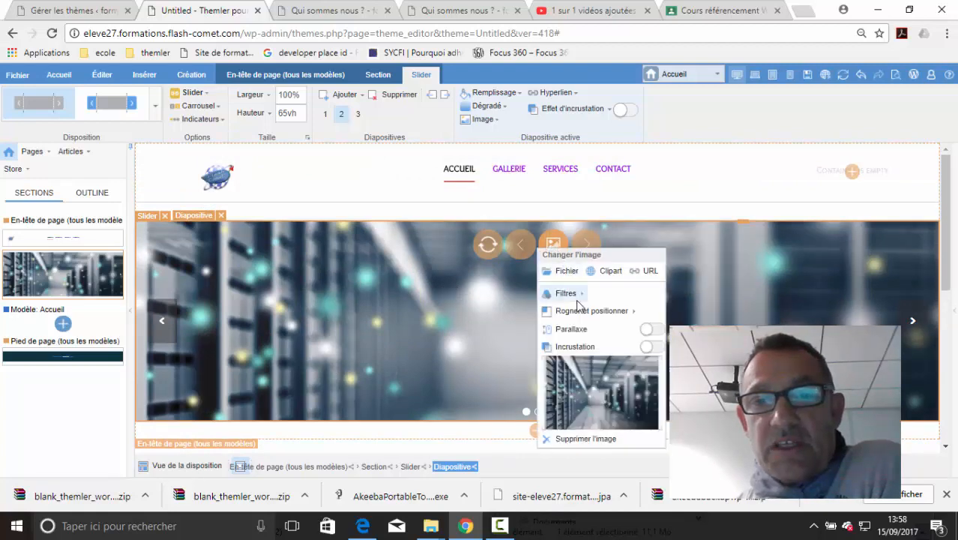
pyautogui.click(658, 330)
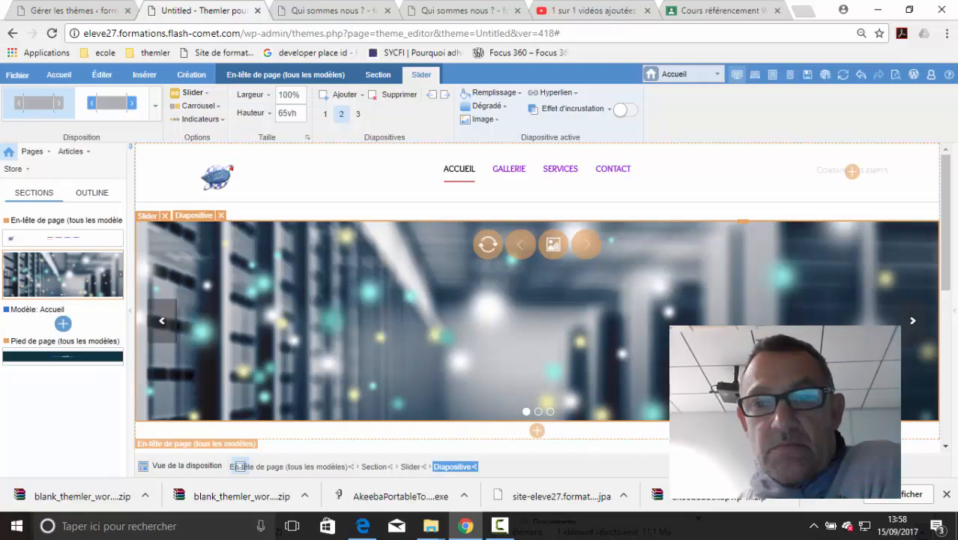
pyautogui.moveTo(947, 246); pyautogui.dragTo(955, 296)
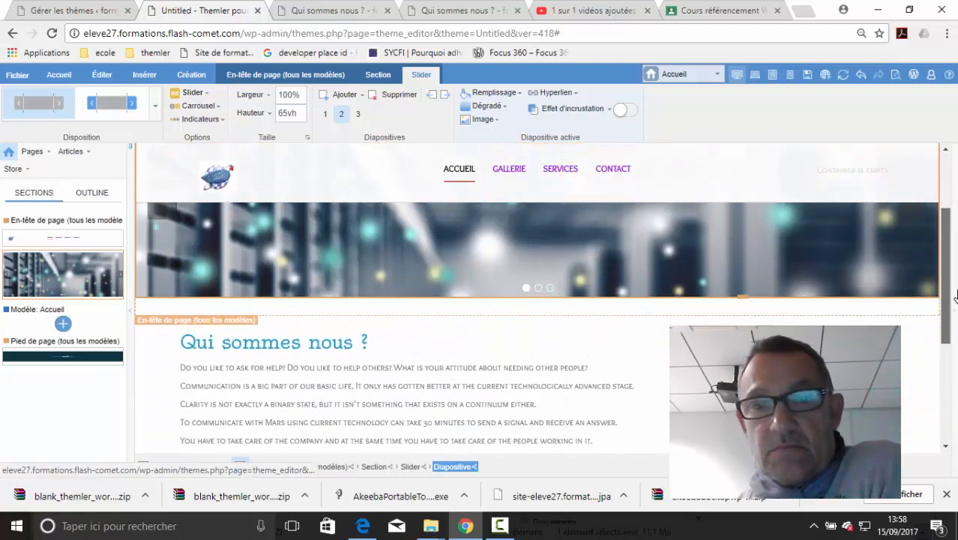
pyautogui.scroll(2, 525, 247)
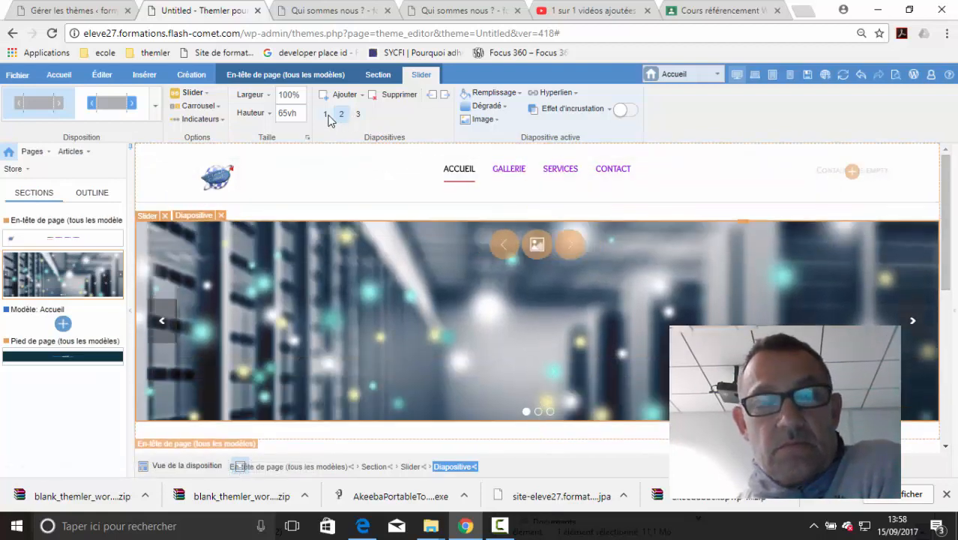
# Replace slide 1's image with the clipart photo of a honey bowl in Medium size (1500x1000).
pyautogui.click(327, 117)
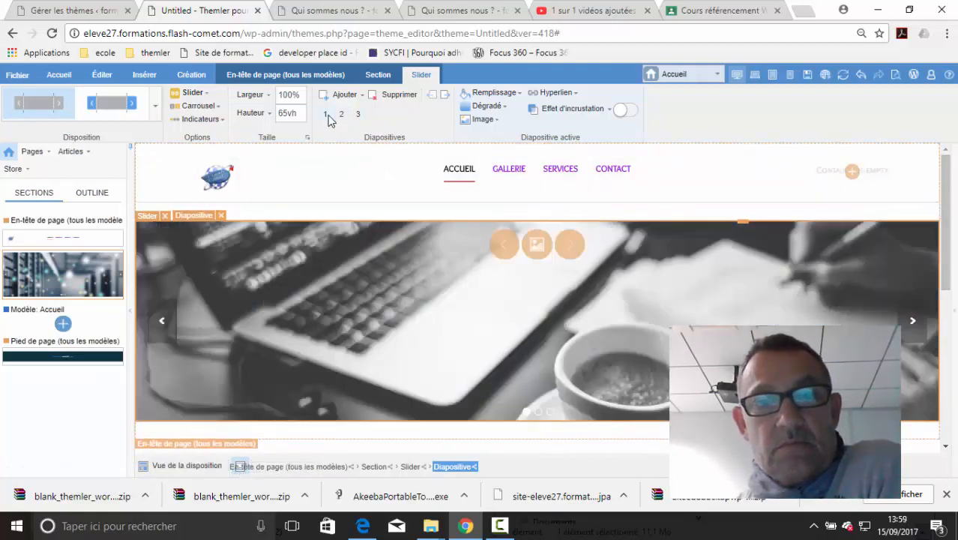
pyautogui.click(521, 246)
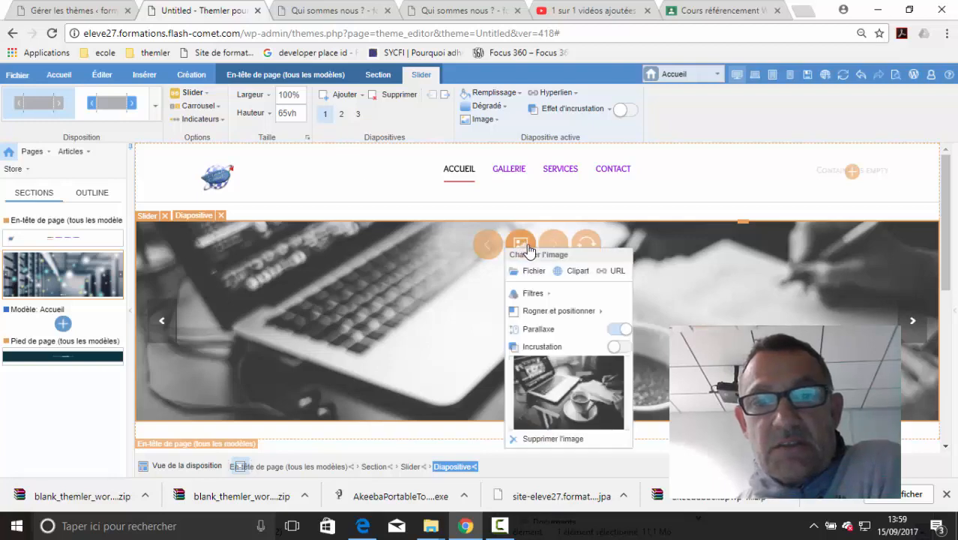
pyautogui.click(568, 273)
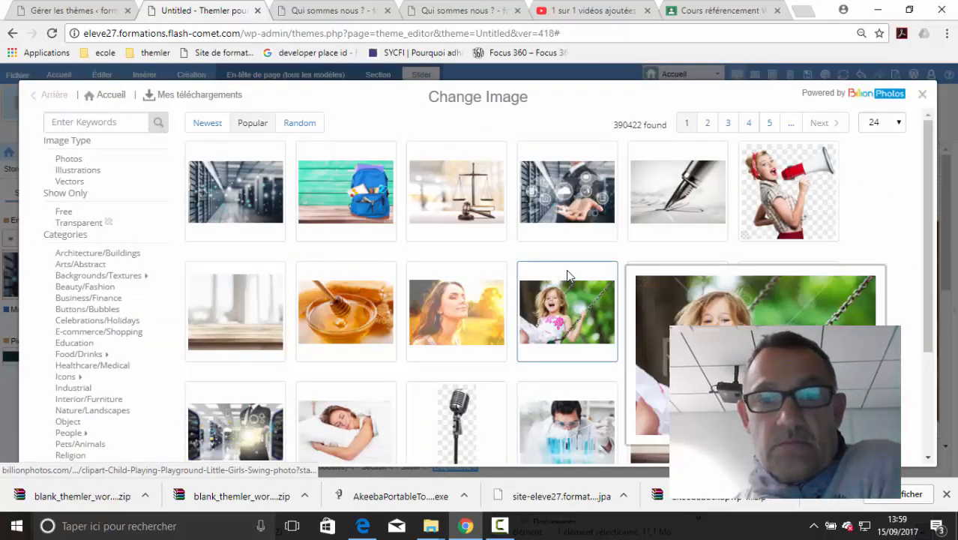
pyautogui.click(376, 317)
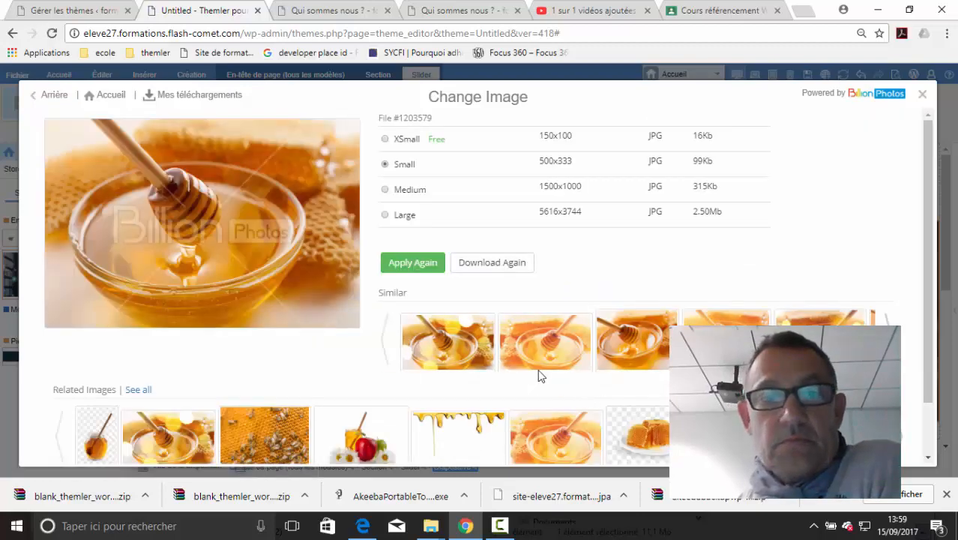
pyautogui.click(386, 190)
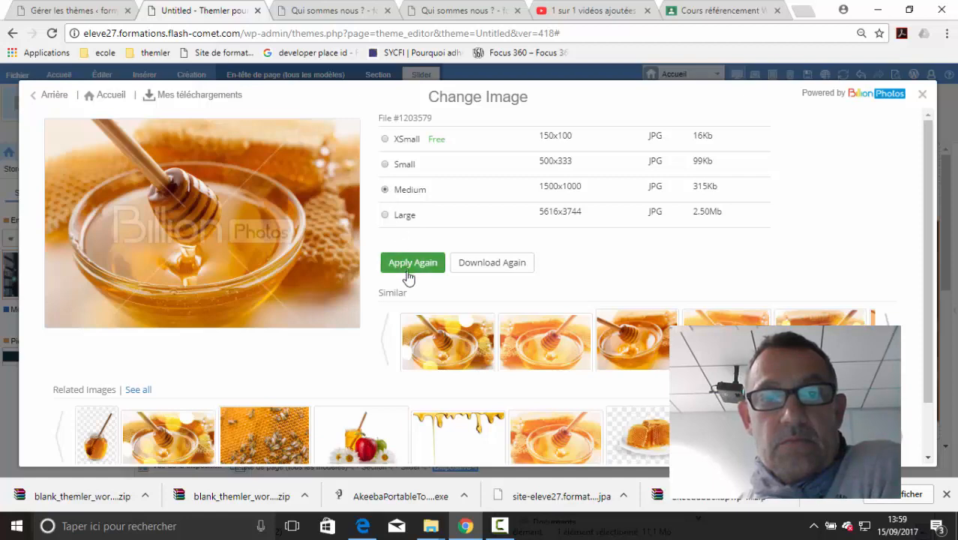
pyautogui.click(411, 264)
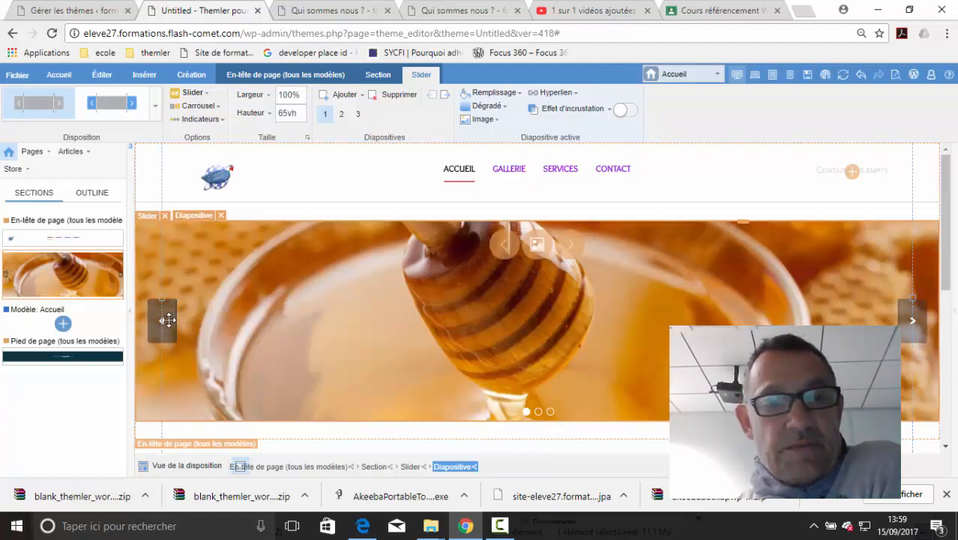
# Examine the slider's style options and the carousel's arrow designs, slideshow and animation settings.
pyautogui.click(197, 92)
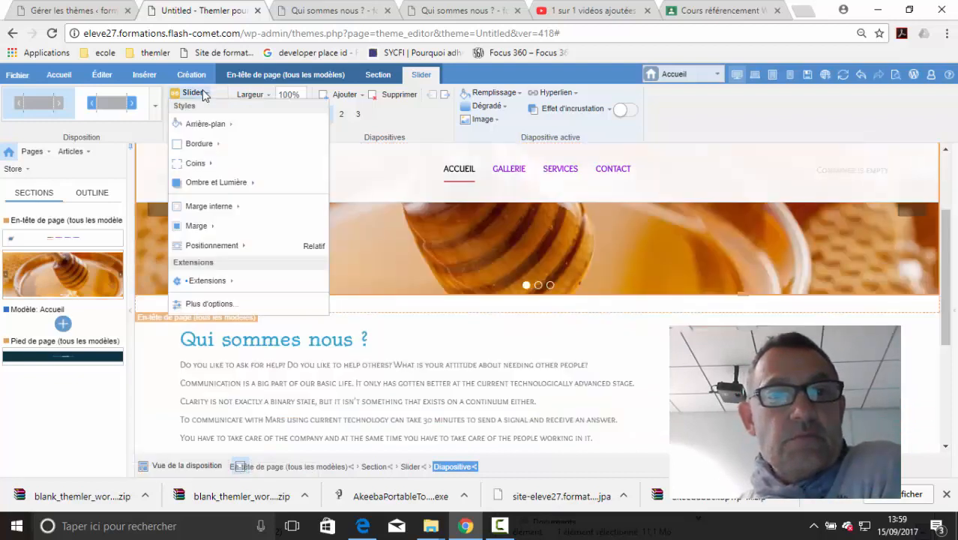
pyautogui.click(349, 141)
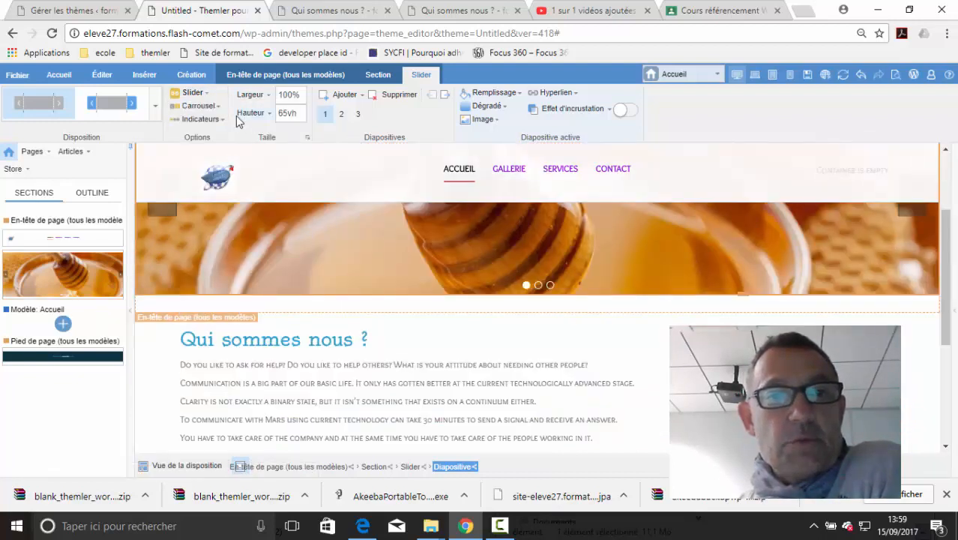
pyautogui.click(215, 110)
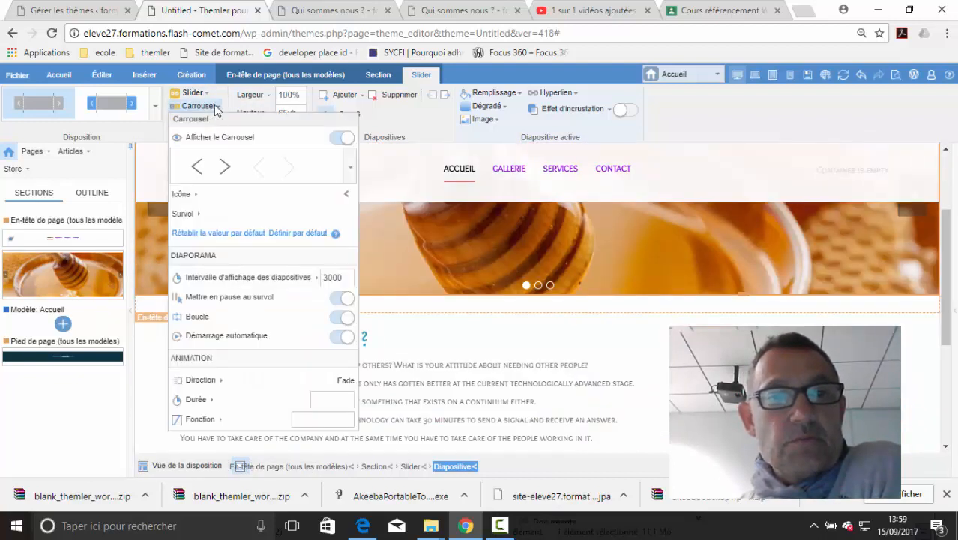
pyautogui.click(349, 172)
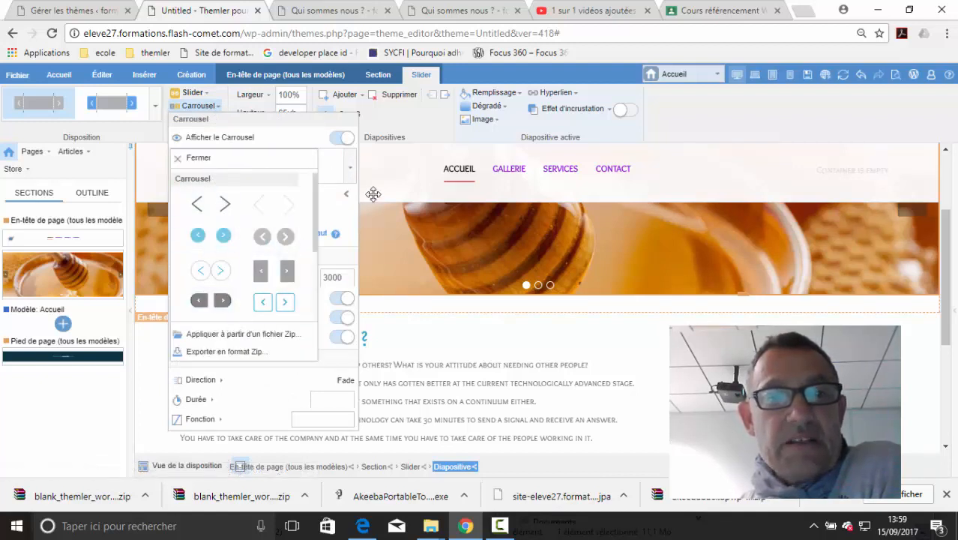
pyautogui.click(333, 175)
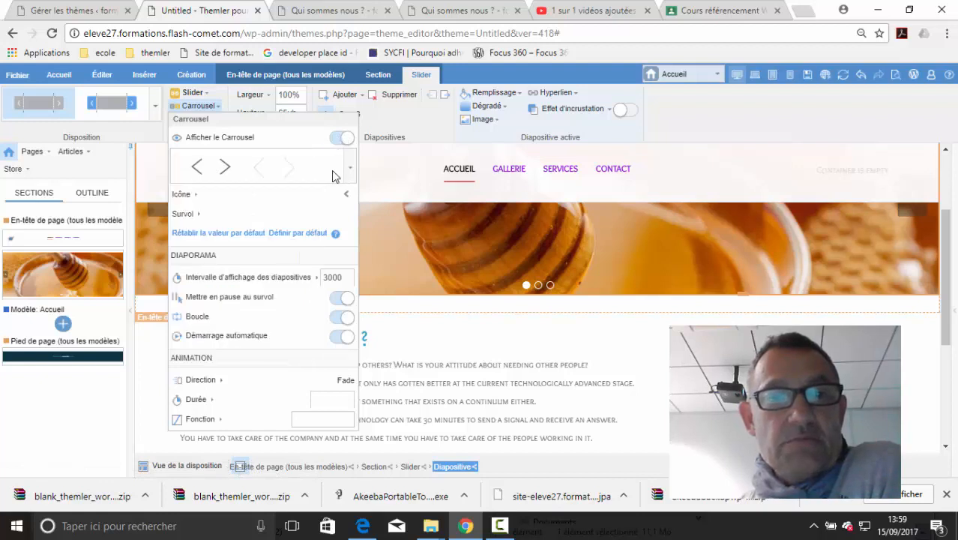
pyautogui.click(537, 167)
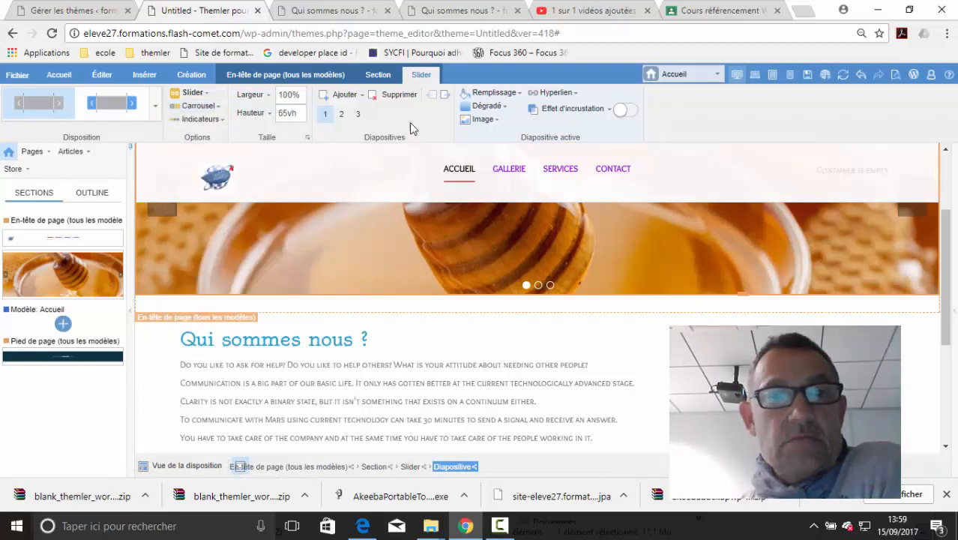
# Duplicate slide 1, the honey bowl slide.
pyautogui.click(347, 96)
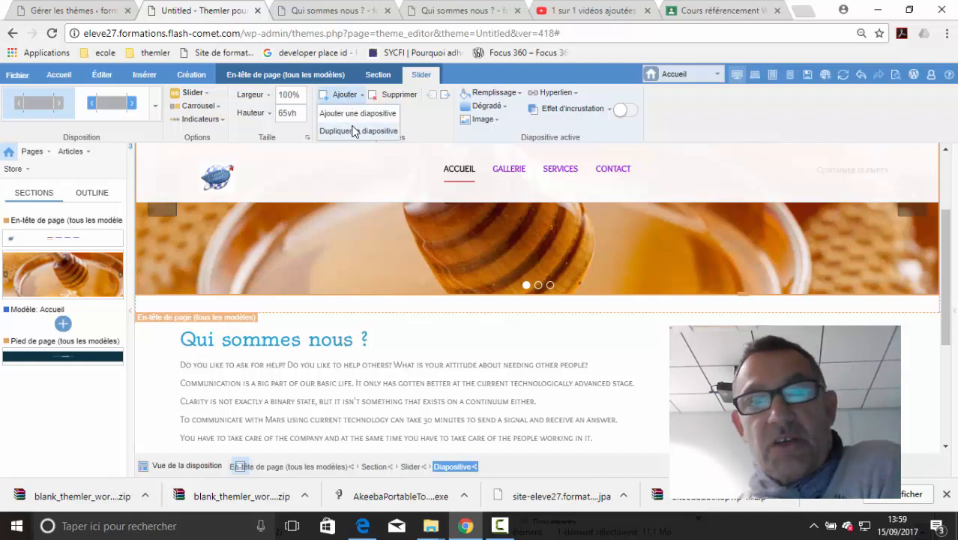
pyautogui.click(355, 132)
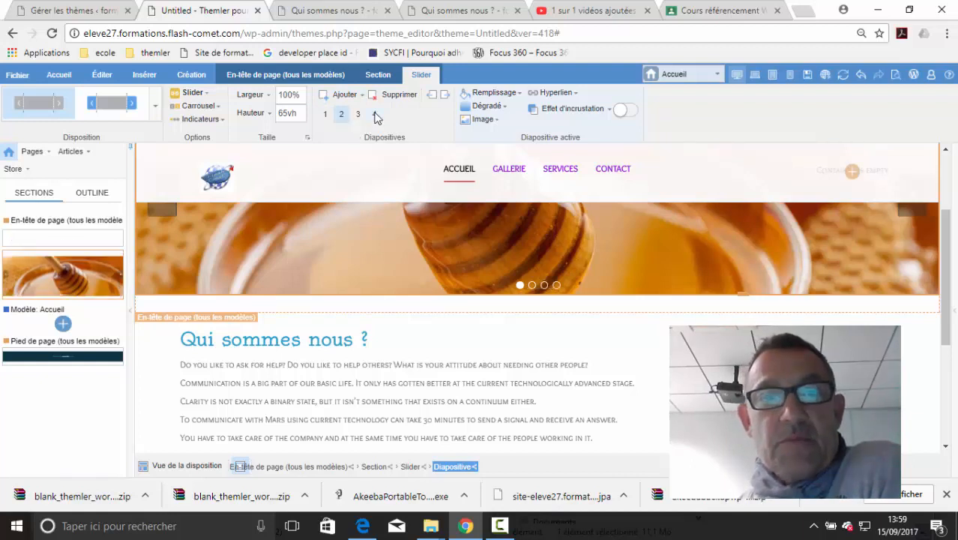
# Replace slide 4's camera image with the clipart photo of a doctor using a tablet, in Medium size (1657x1000).
pyautogui.click(375, 114)
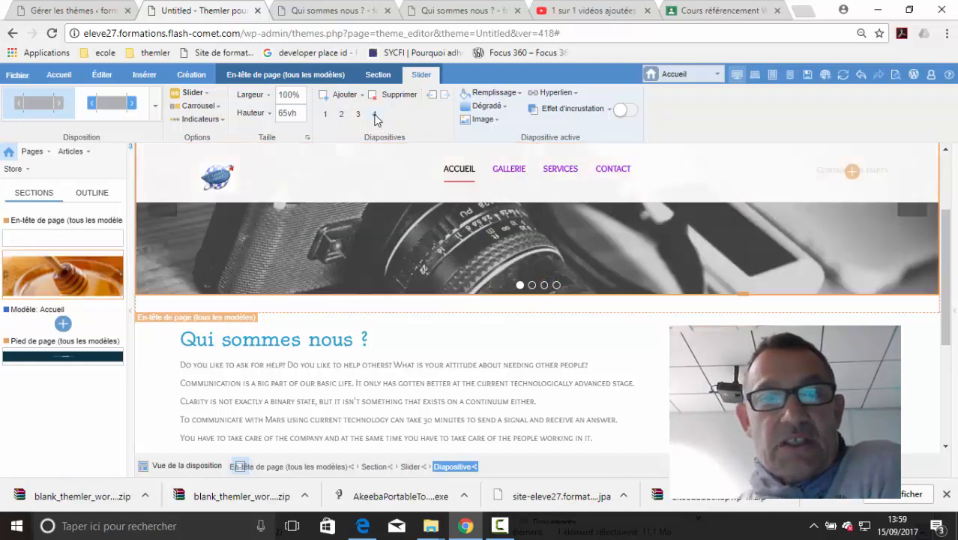
pyautogui.scroll(2, 536, 240)
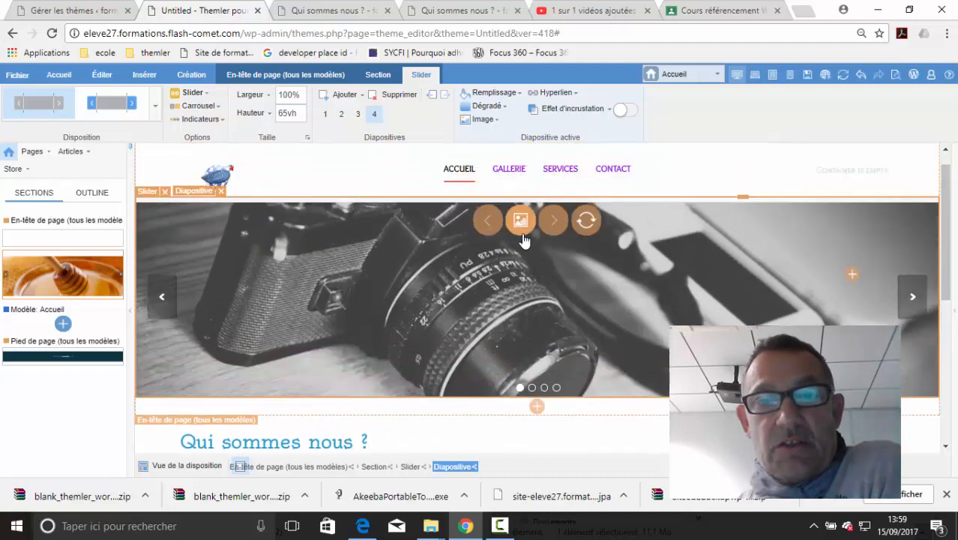
pyautogui.click(522, 227)
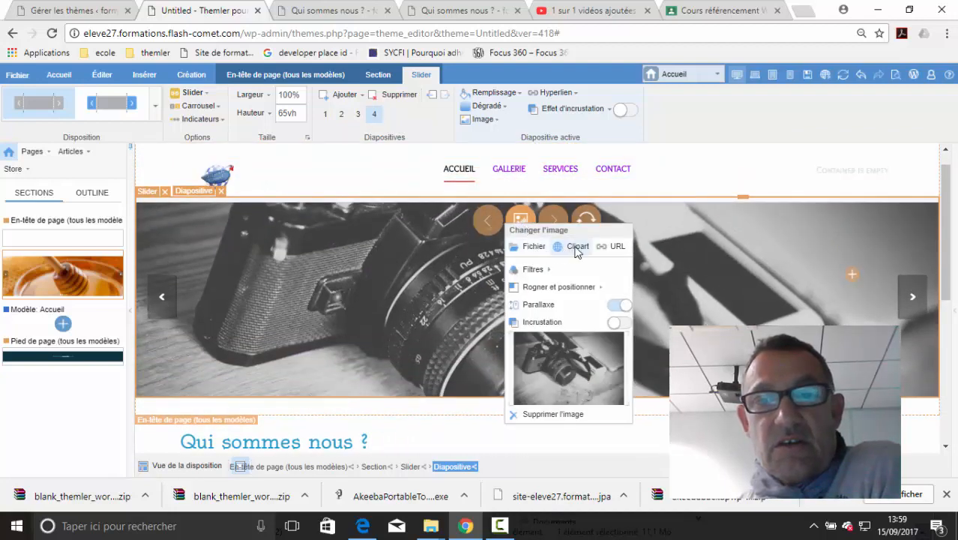
pyautogui.click(575, 249)
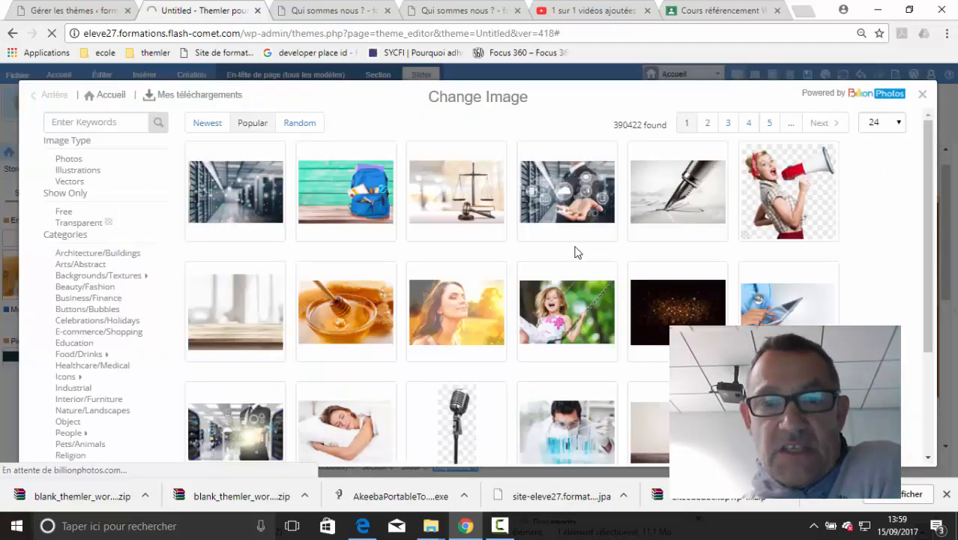
pyautogui.scroll(-1, 701, 297)
pyautogui.moveTo(722, 288)
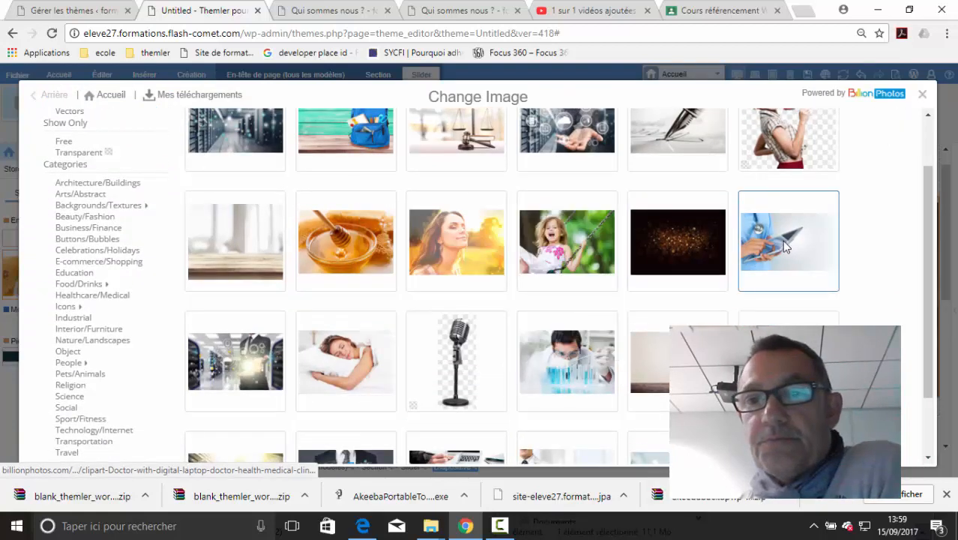
pyautogui.click(760, 255)
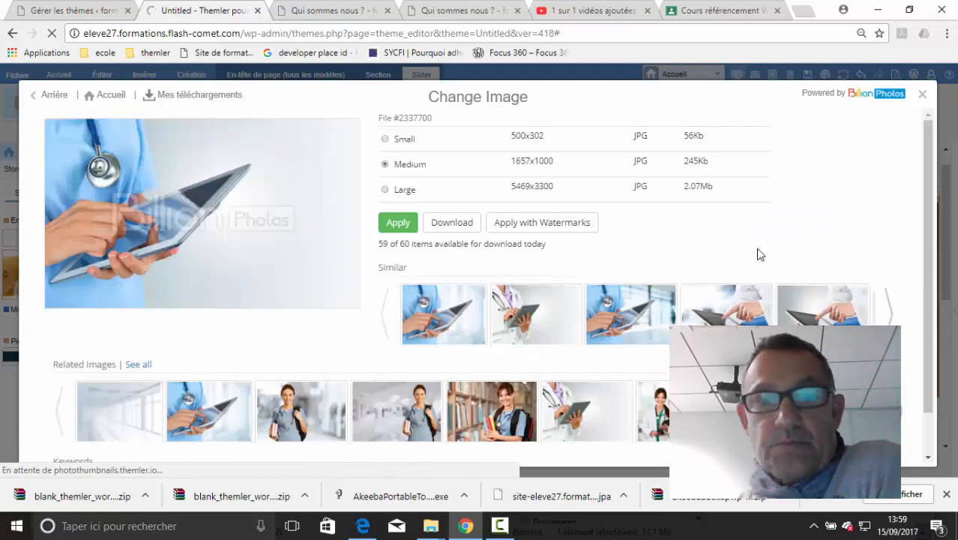
pyautogui.click(398, 224)
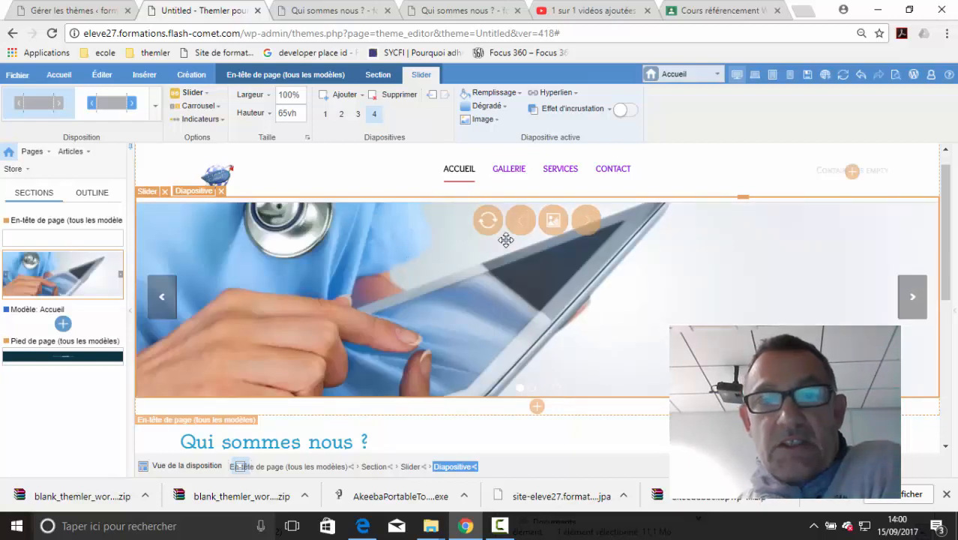
# View slides 2, 3 and 1 in turn to check their images.
pyautogui.click(342, 114)
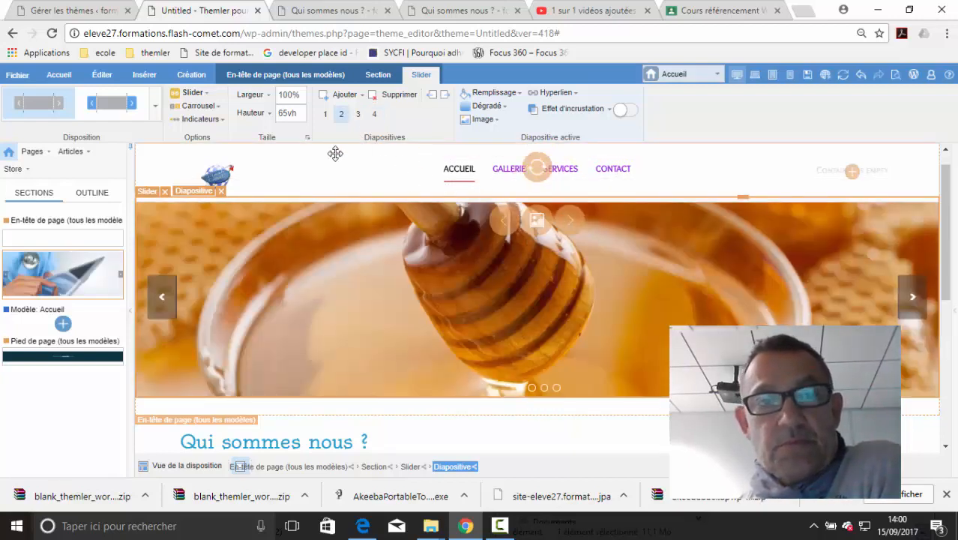
pyautogui.click(358, 115)
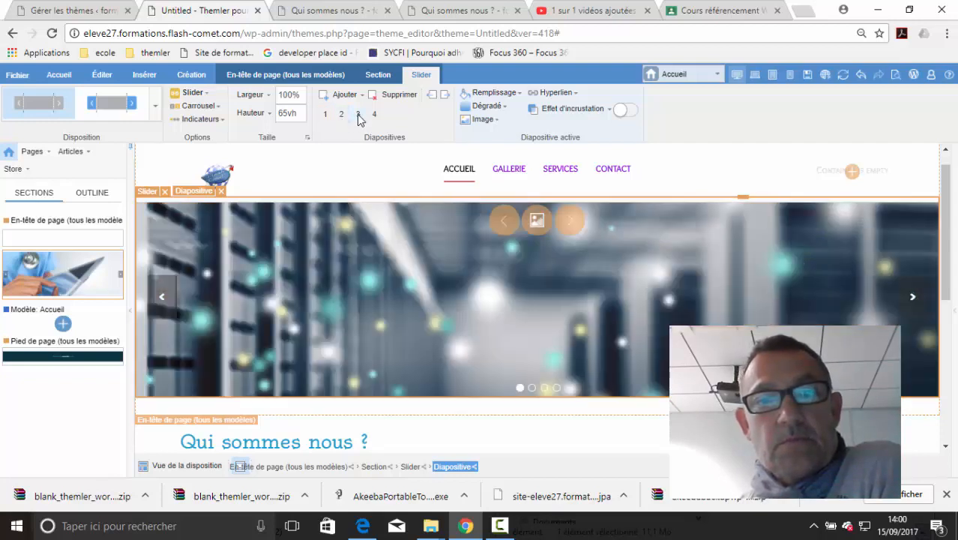
pyautogui.click(325, 115)
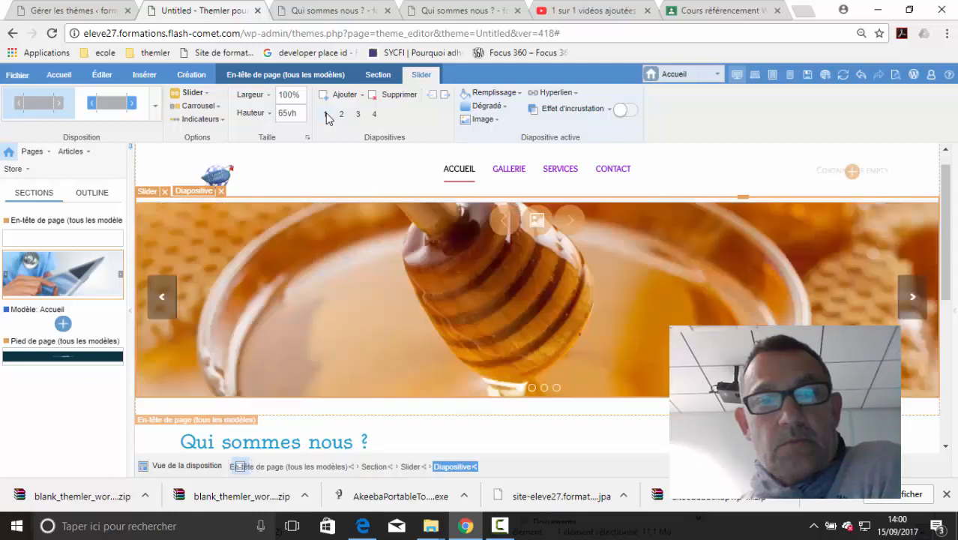
# Select slide 3, the server room slide, and apply the Original filter to its image.
pyautogui.click(375, 115)
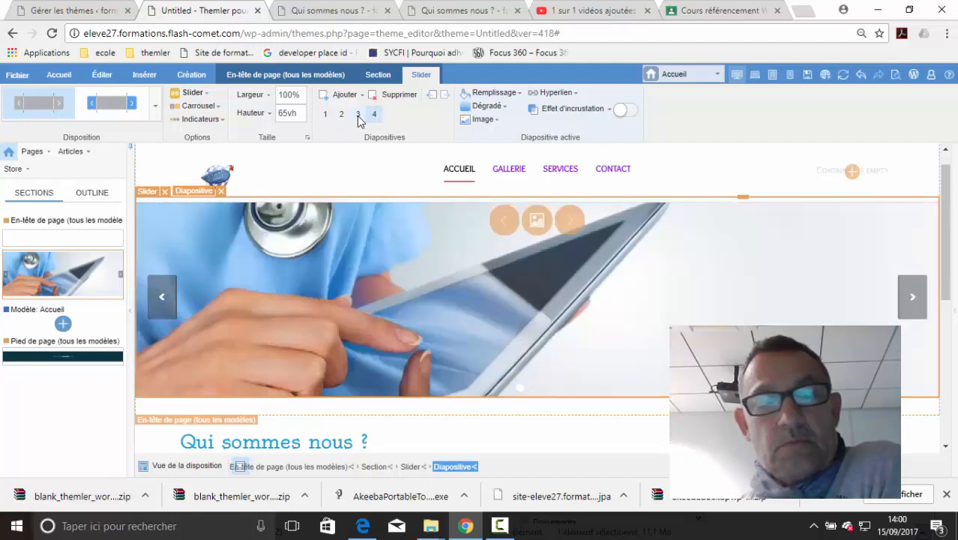
pyautogui.click(358, 115)
pyautogui.click(539, 220)
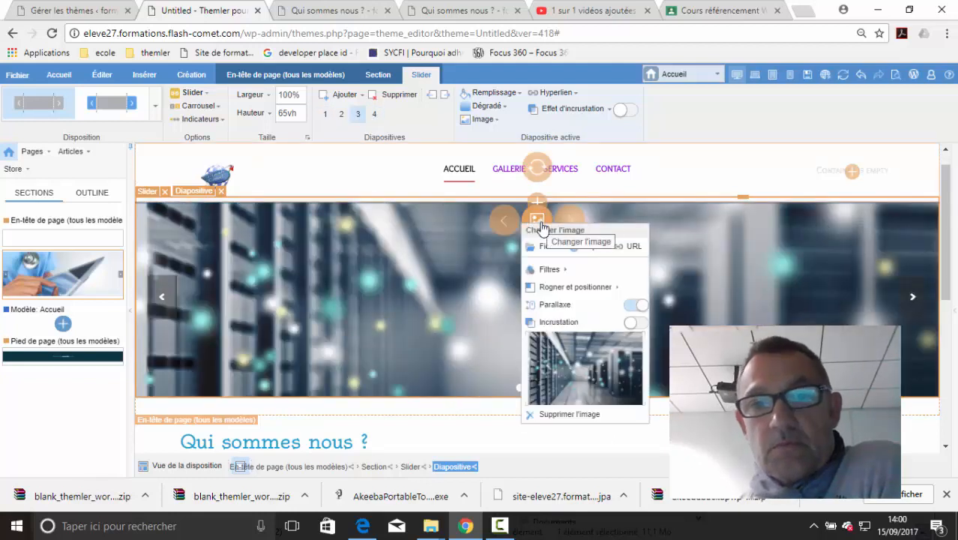
pyautogui.moveTo(564, 272)
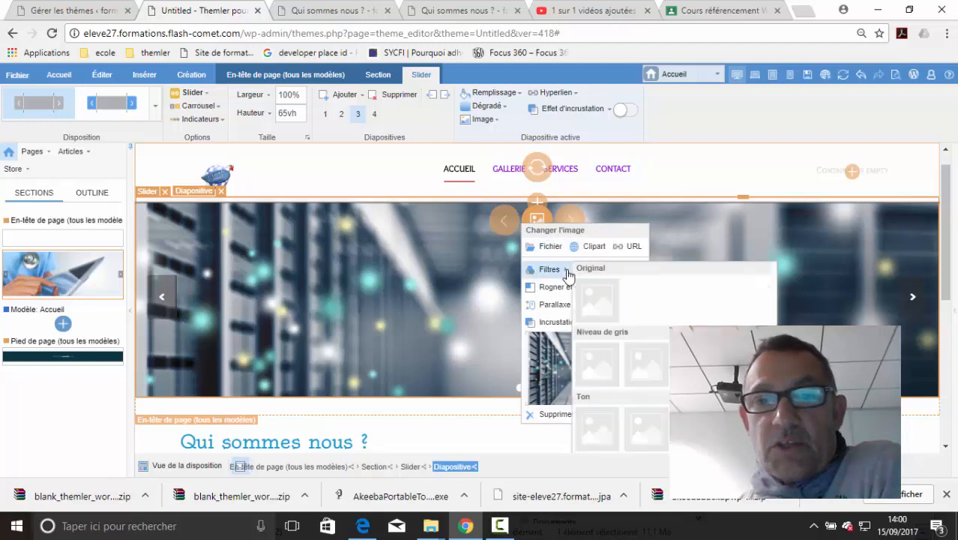
pyautogui.click(600, 296)
# Set slide 3's image to Couverture size and anchor it at the bottom centre.
pyautogui.click(520, 218)
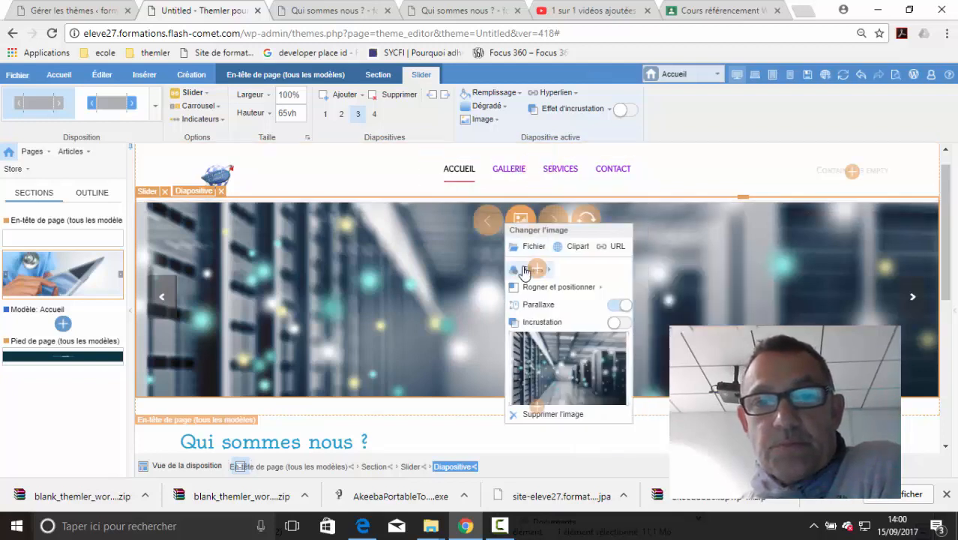
pyautogui.click(554, 221)
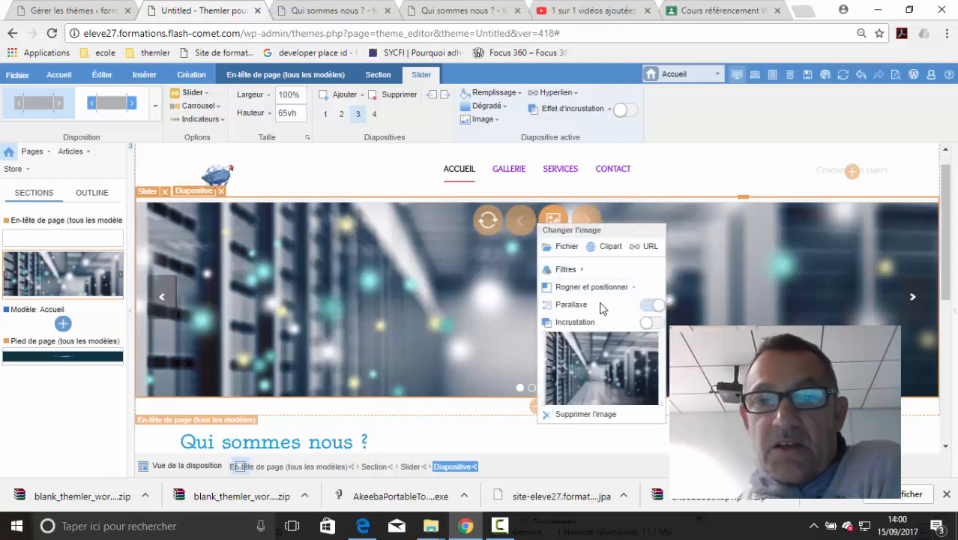
pyautogui.click(620, 290)
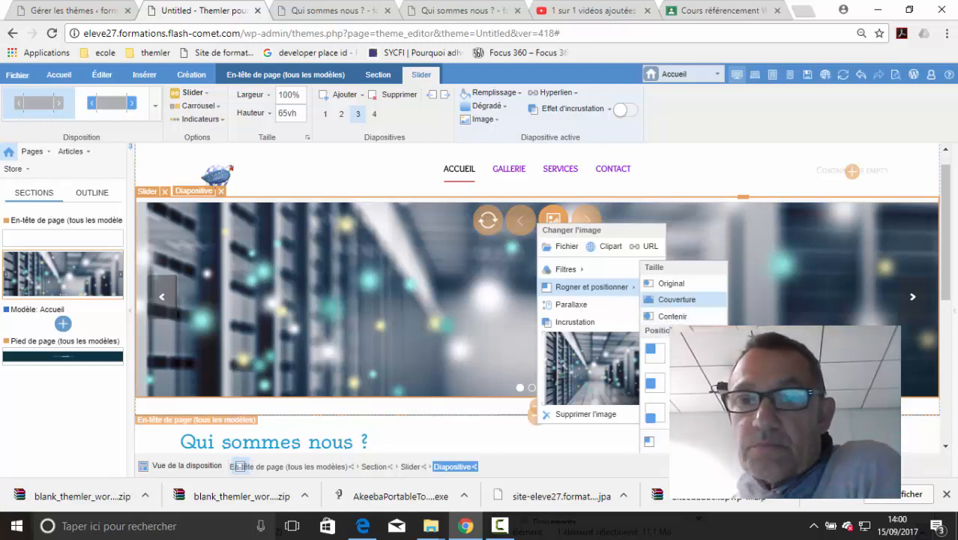
pyautogui.click(677, 299)
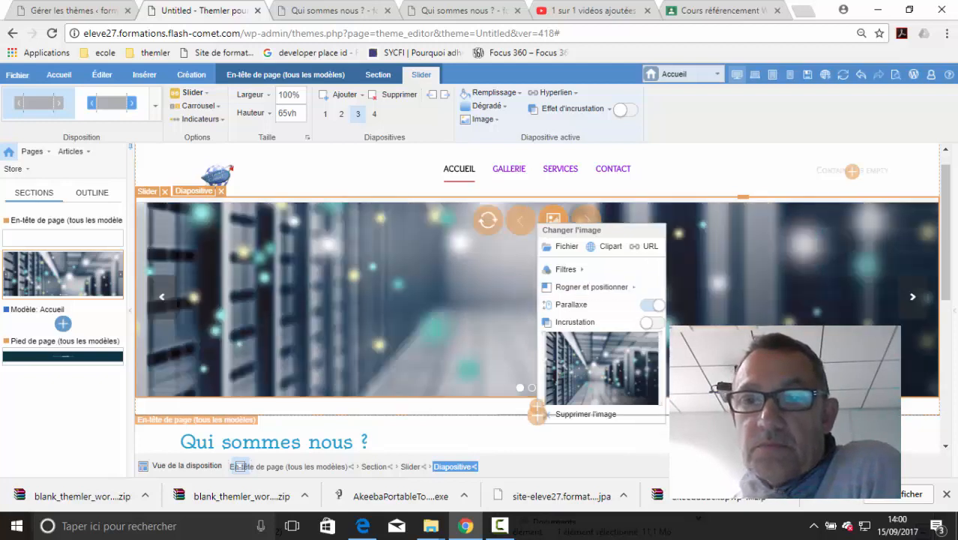
pyautogui.click(666, 354)
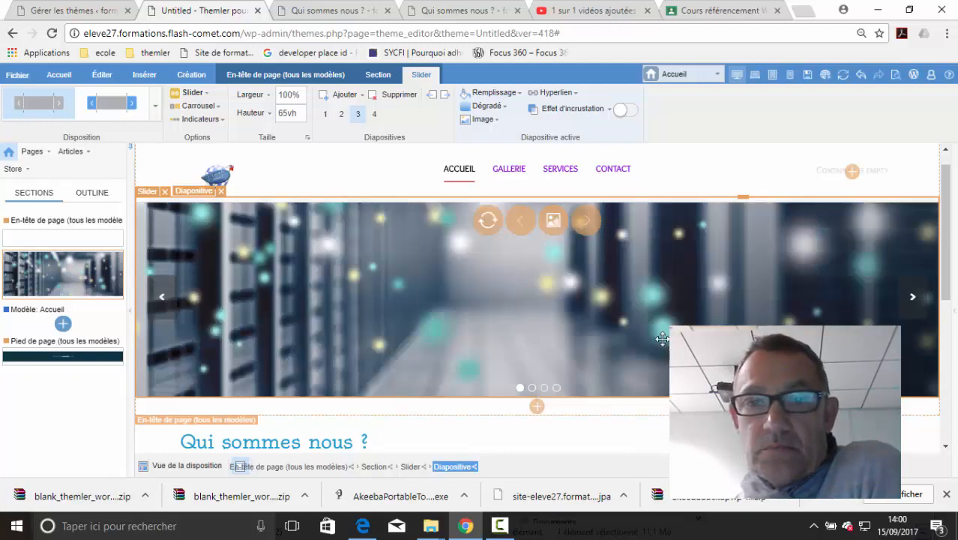
# Move the background position marker of slide 3's image to the centre of the picture and apply it.
pyautogui.click(554, 224)
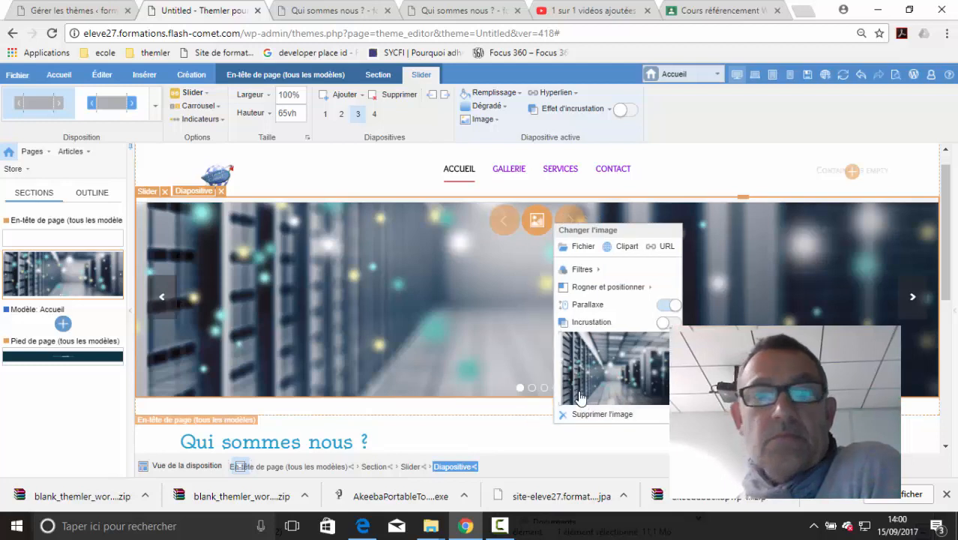
pyautogui.click(600, 289)
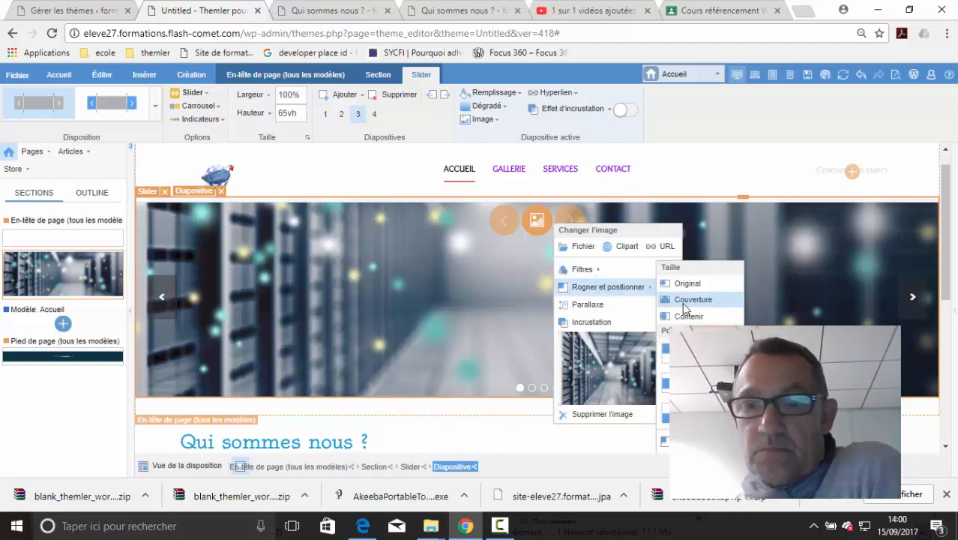
pyautogui.scroll(-5, 684, 309)
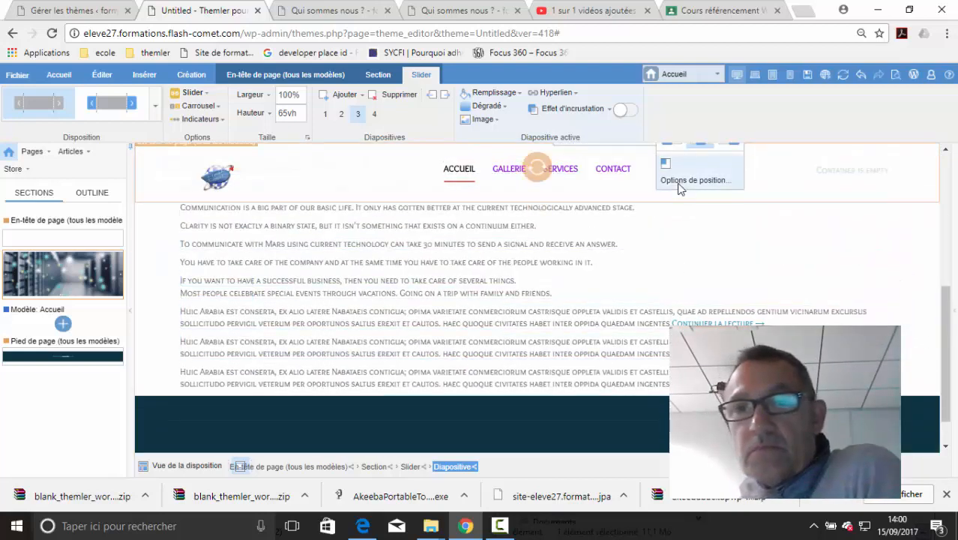
pyautogui.click(678, 180)
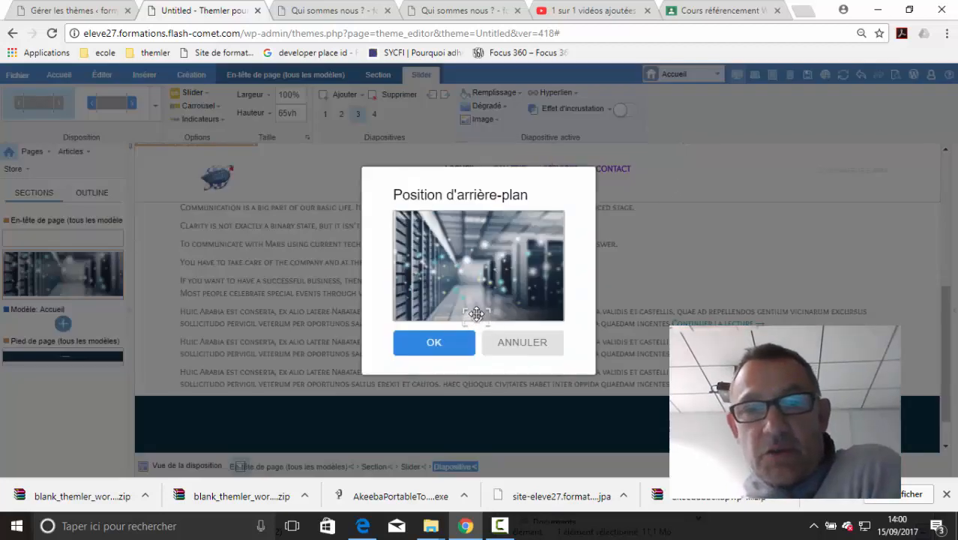
pyautogui.moveTo(477, 314); pyautogui.dragTo(473, 270)
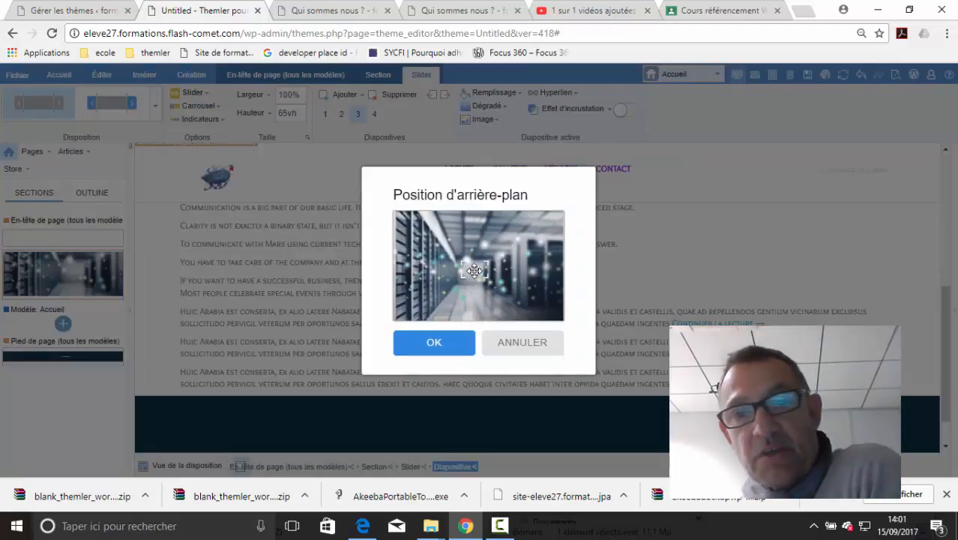
pyautogui.click(450, 344)
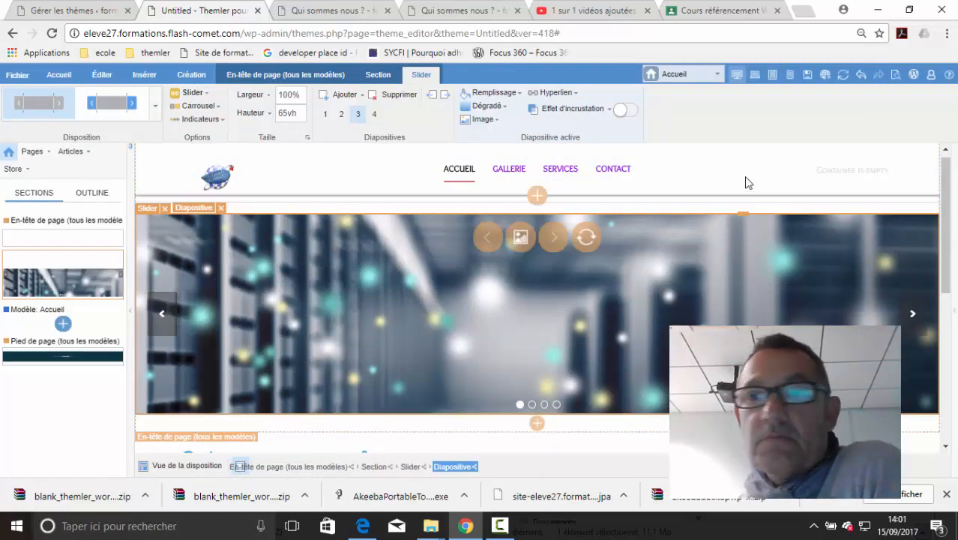
# Save the theme and preview the home page, advancing the slider to check its slides.
pyautogui.click(809, 76)
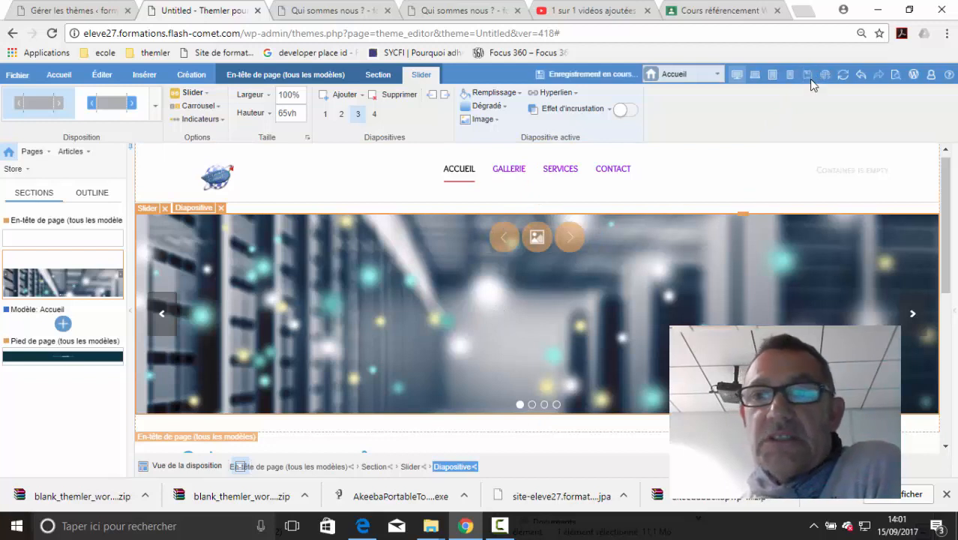
pyautogui.click(896, 76)
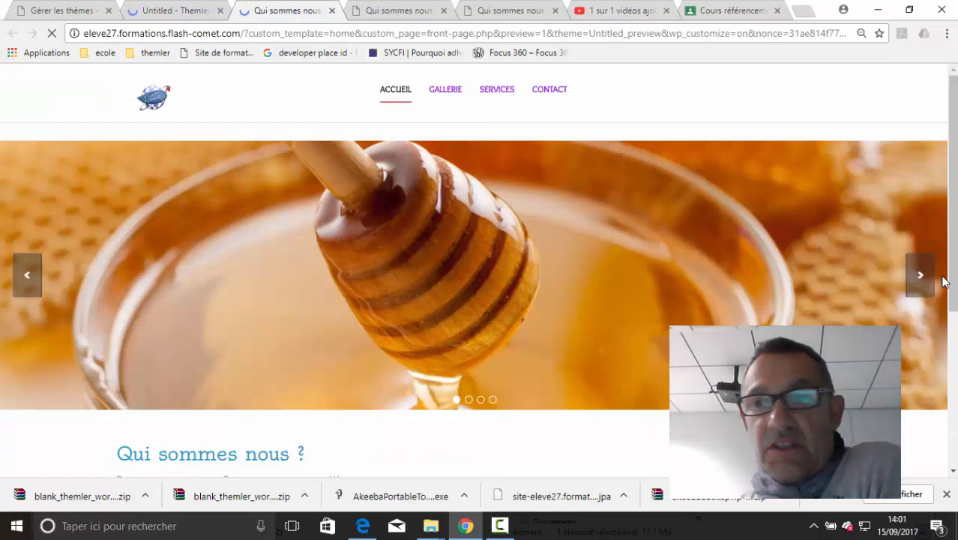
pyautogui.click(921, 275)
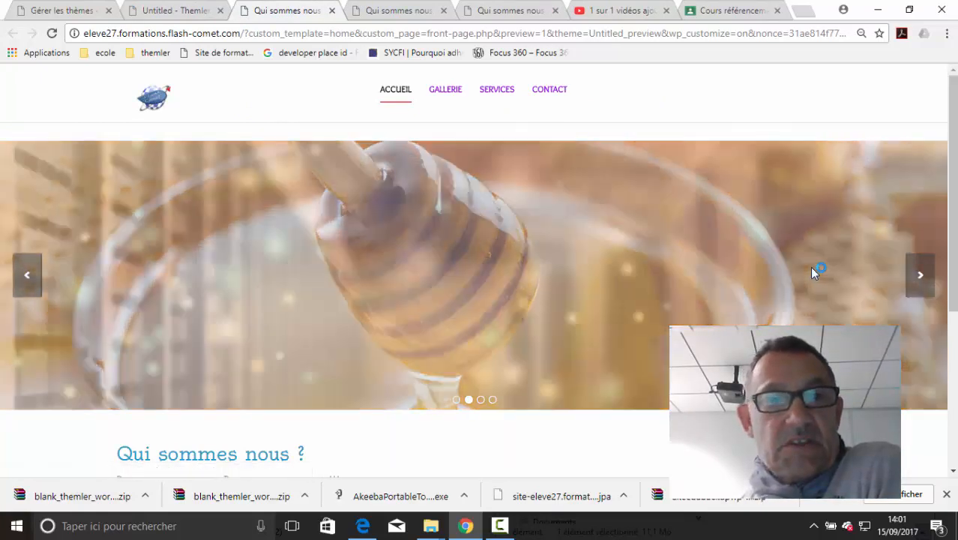
pyautogui.scroll(-3, 828, 267)
pyautogui.scroll(3, 836, 269)
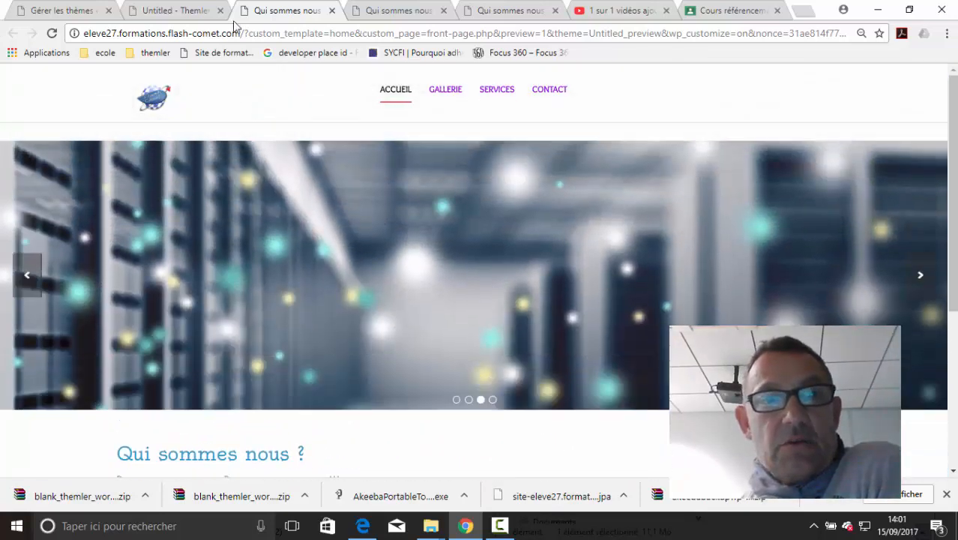
# Return to the Themler editor and insert an H1 title reading "Mon entreprise" on slide 1, the honey slide.
pyautogui.click(171, 12)
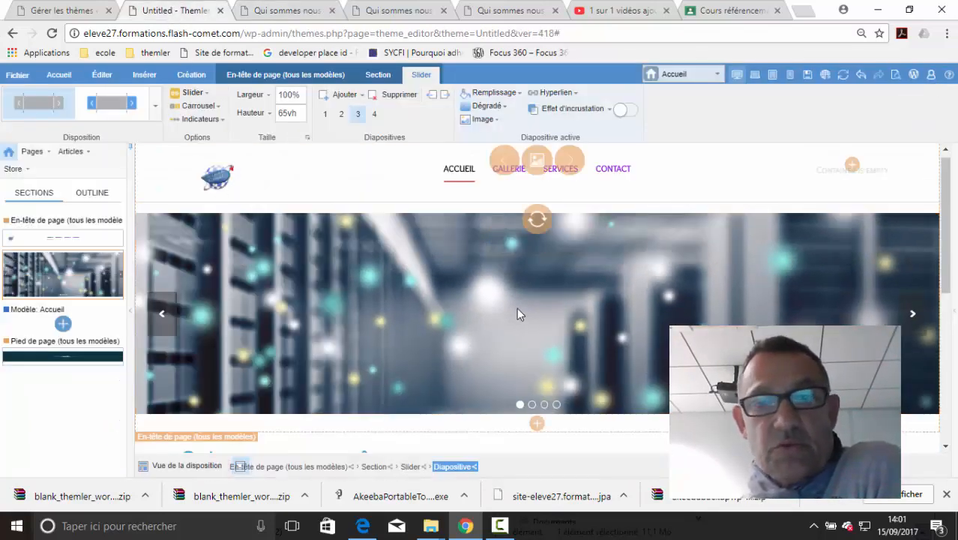
pyautogui.click(328, 118)
pyautogui.click(145, 75)
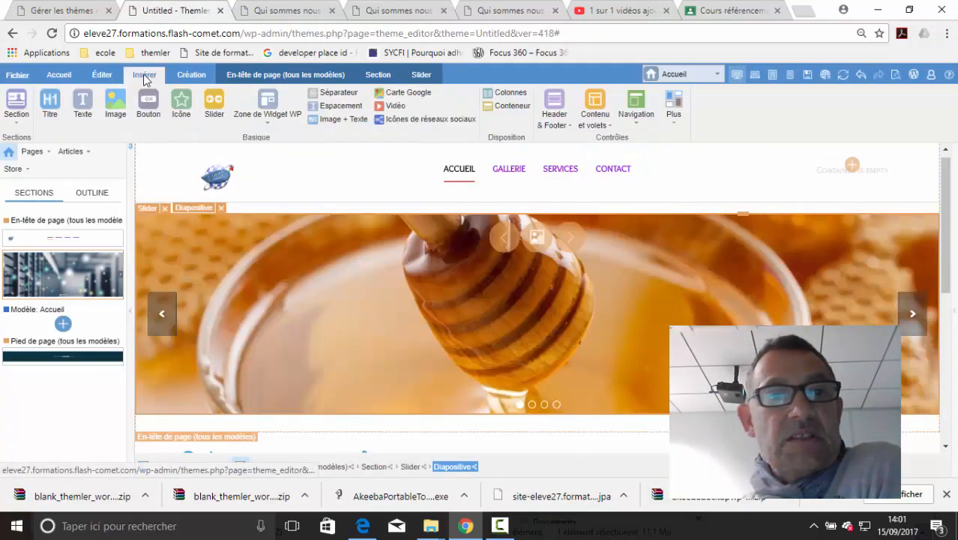
pyautogui.moveTo(49, 101); pyautogui.dragTo(502, 294)
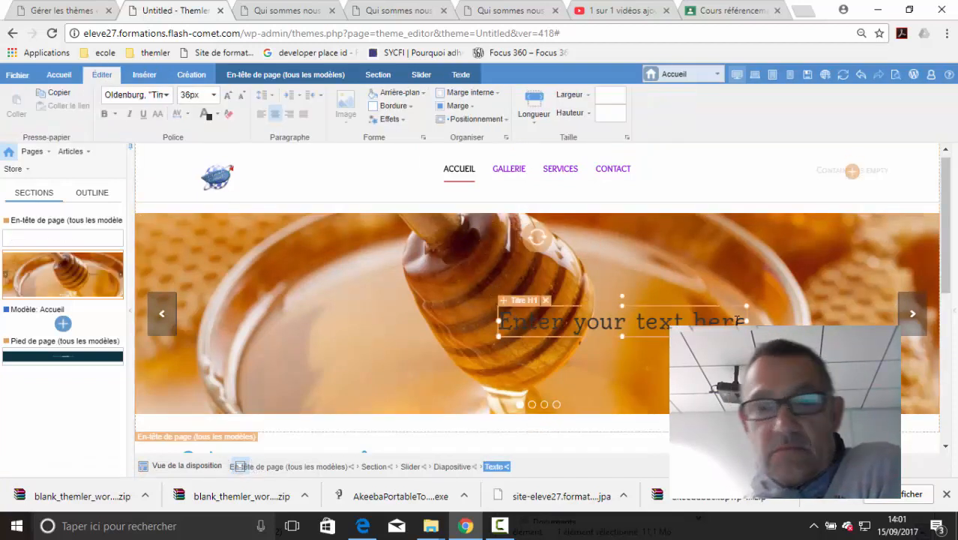
pyautogui.moveTo(739, 321)
pyautogui.mouseDown()
pyautogui.moveTo(501, 324)
pyautogui.moveTo(749, 314)
pyautogui.mouseUp()
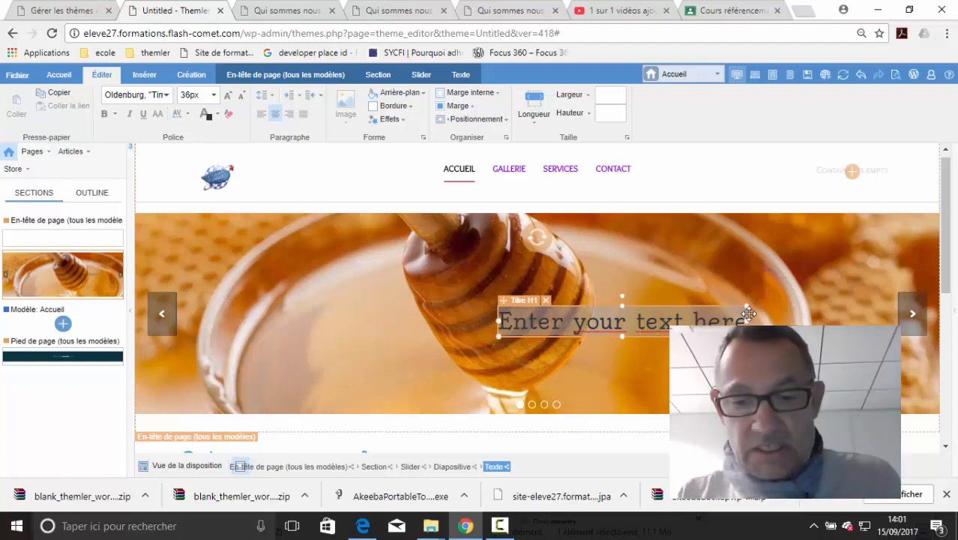
pyautogui.write('Ma')
pyautogui.write('n')
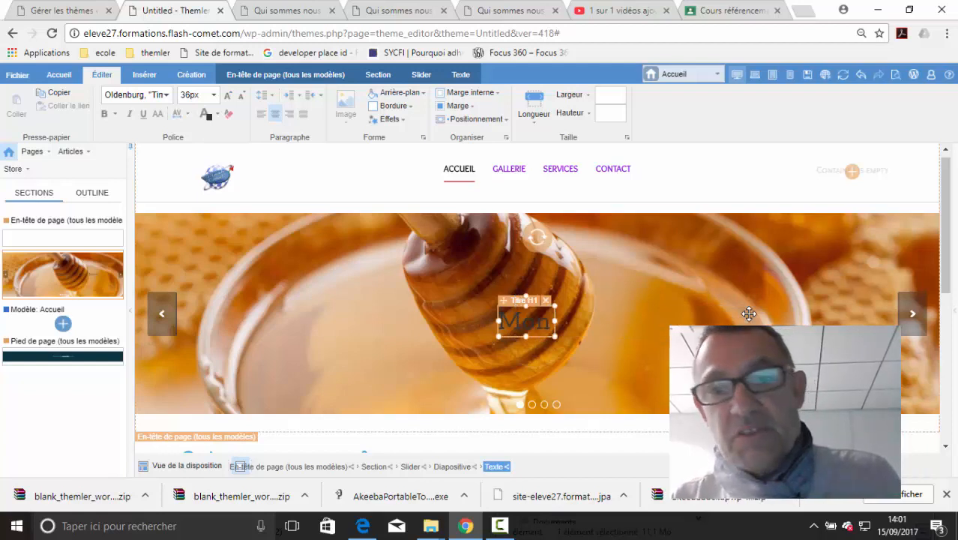
pyautogui.write(' entre')
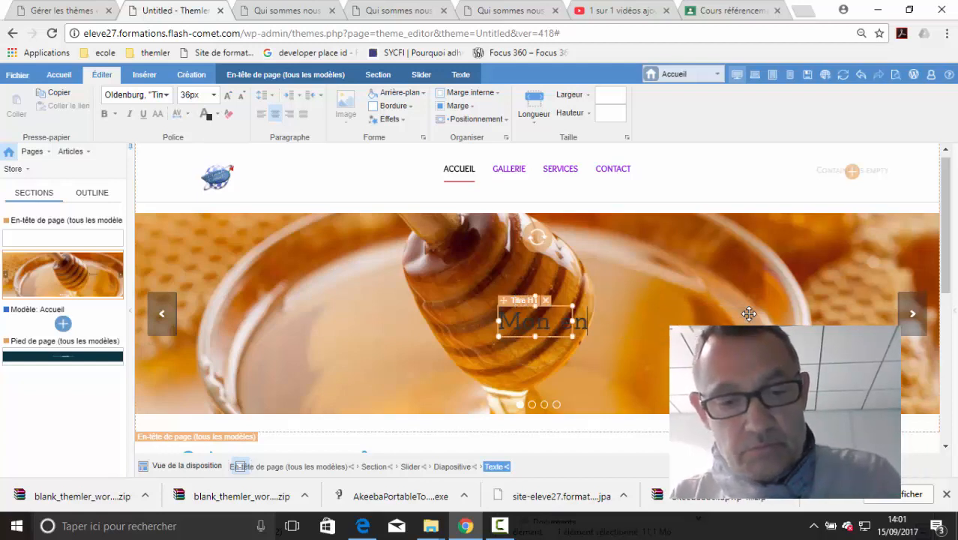
pyautogui.write('rise')
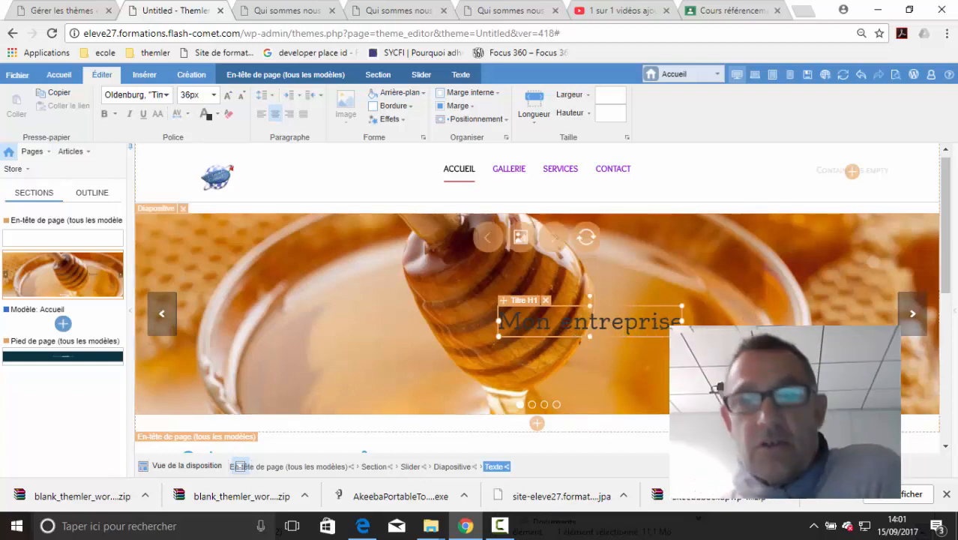
# Make the "Mon entreprise" title bold, place it to the left of the honey dipper and save the theme.
pyautogui.moveTo(513, 300); pyautogui.dragTo(387, 375)
pyautogui.click(105, 114)
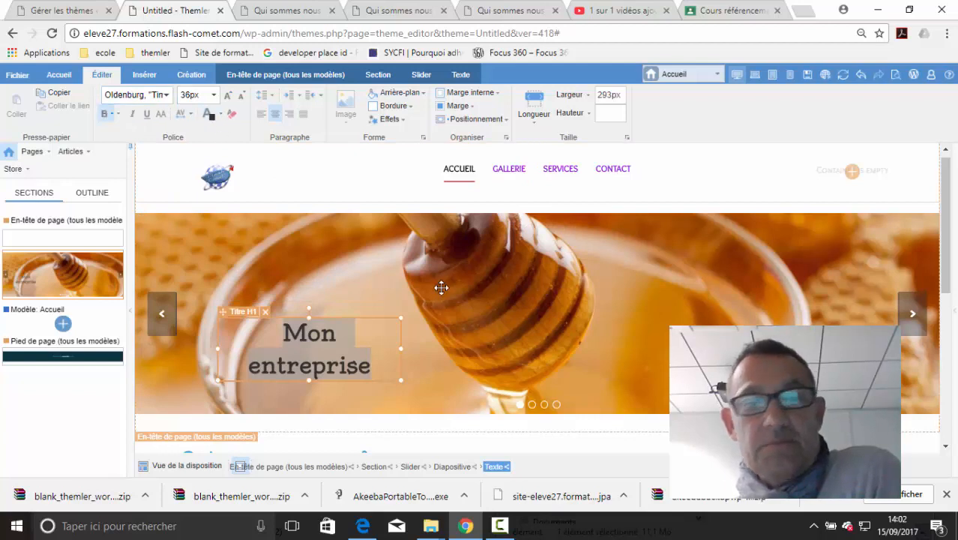
pyautogui.click(363, 254)
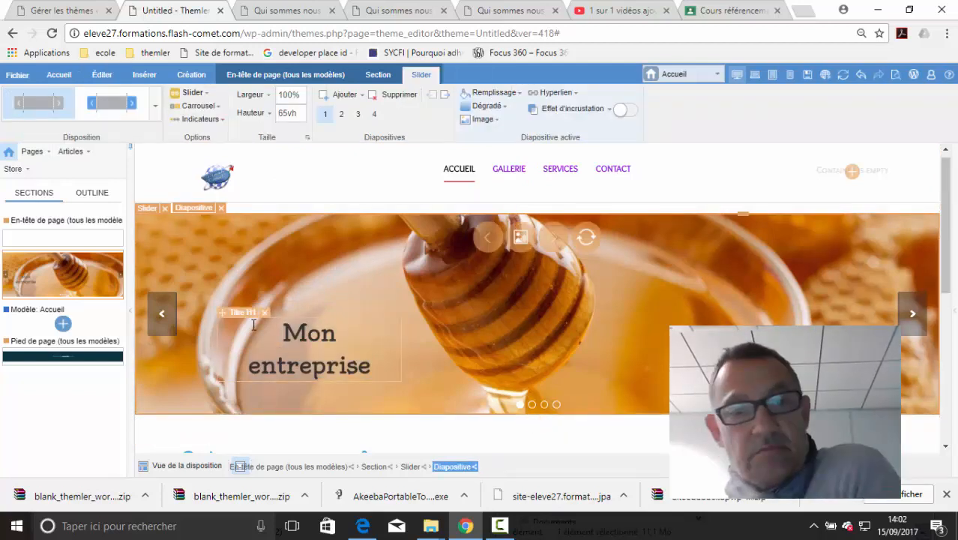
pyautogui.moveTo(234, 312); pyautogui.dragTo(242, 252)
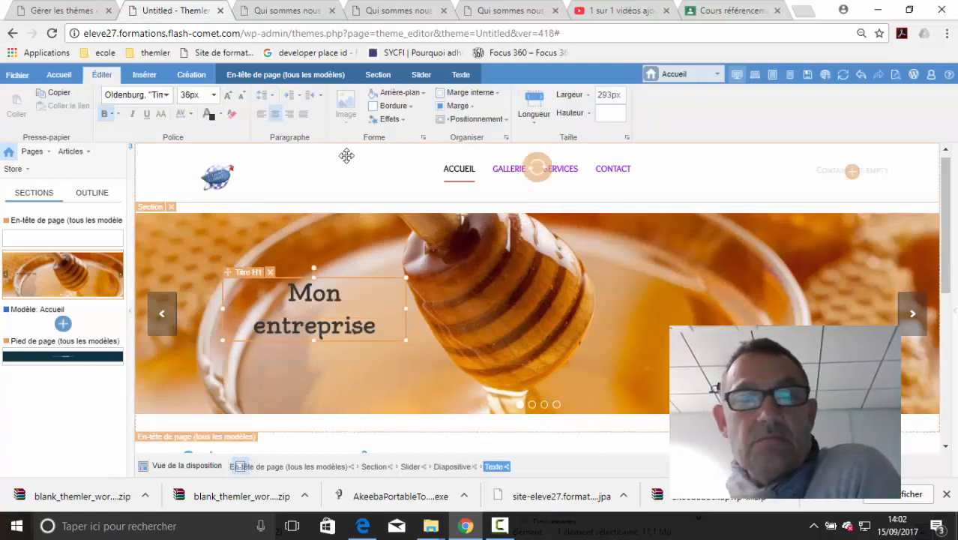
pyautogui.click(808, 76)
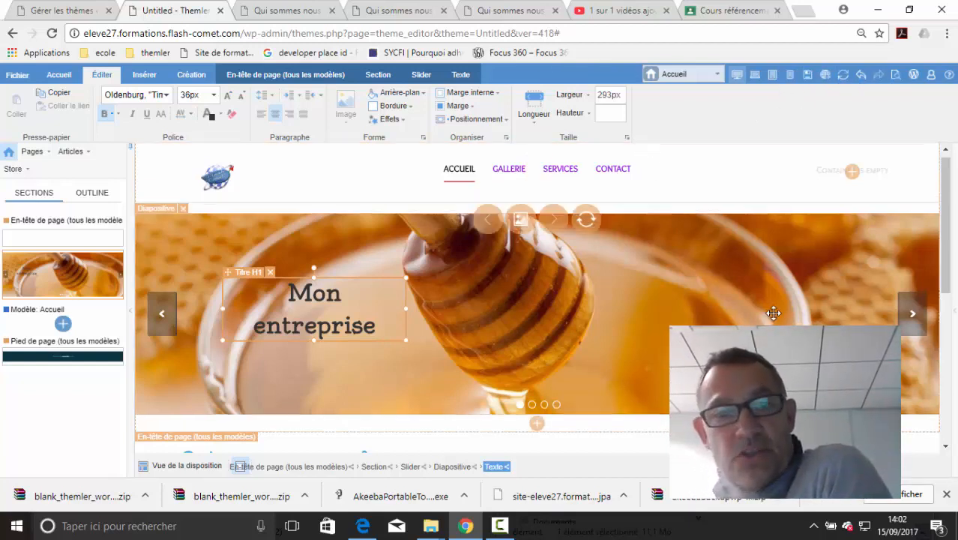
# Move the slider section out of the page header into the Modèle: Accueil area, above the footer.
pyautogui.scroll(-3, 774, 316)
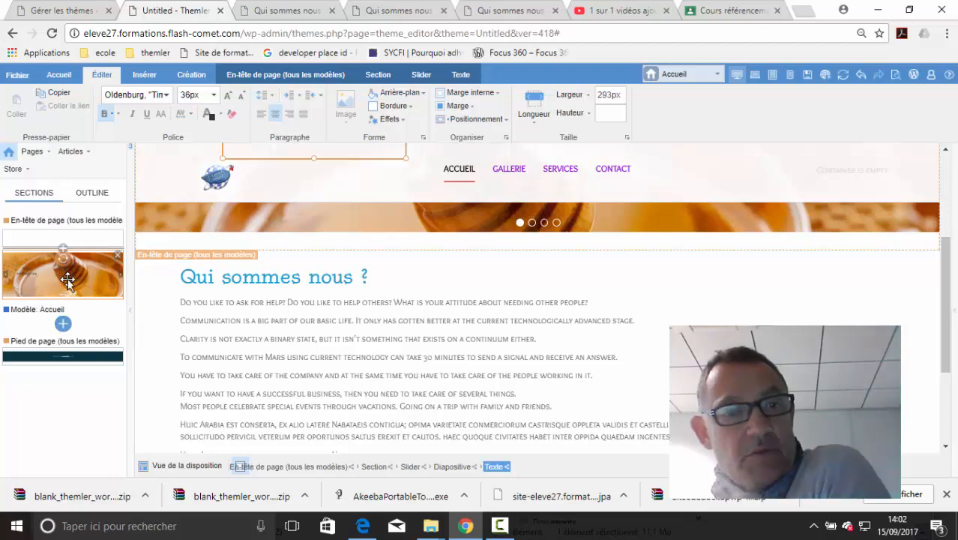
pyautogui.moveTo(68, 280); pyautogui.dragTo(70, 315)
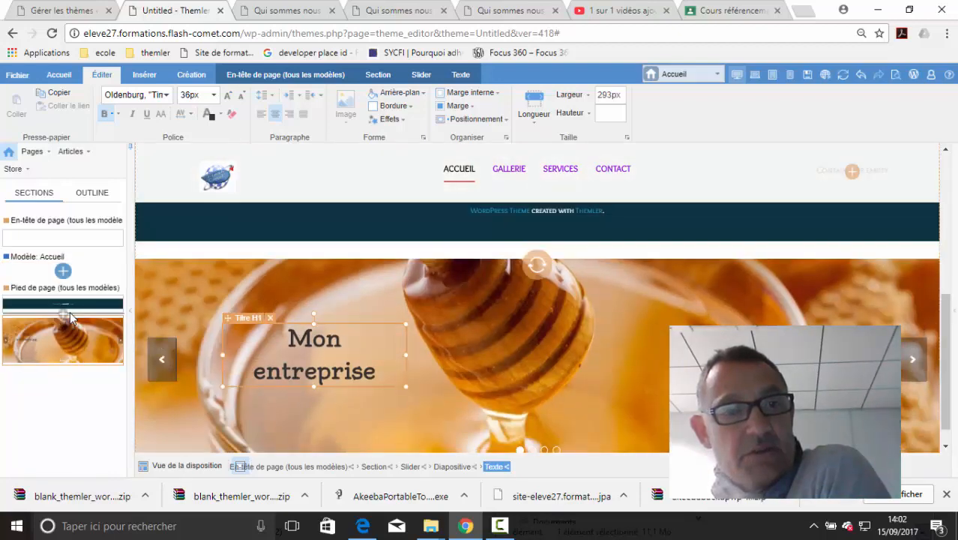
pyautogui.moveTo(72, 334); pyautogui.dragTo(70, 273)
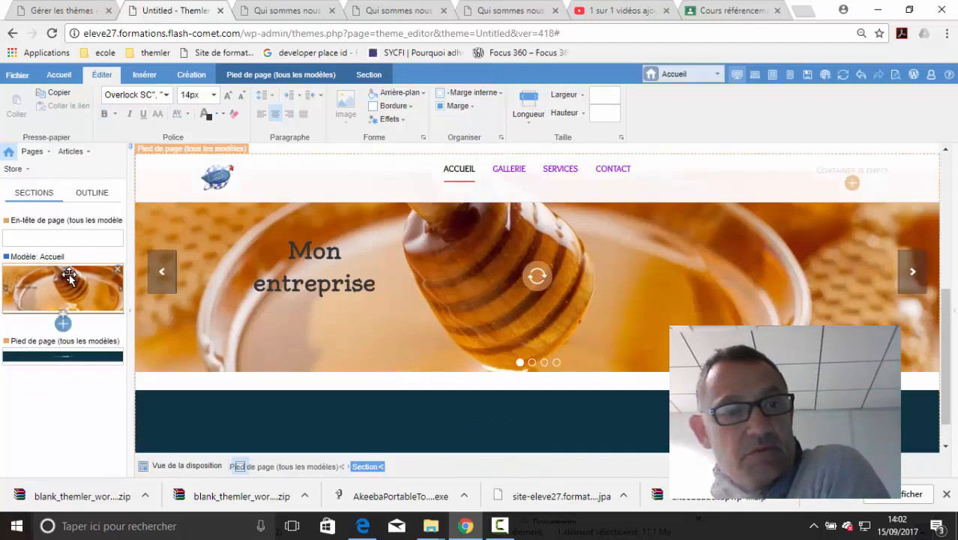
# Add the "Powerful and Effective Cooperation" section to the Modèle: Accueil area and place the honey slider above it.
pyautogui.click(63, 324)
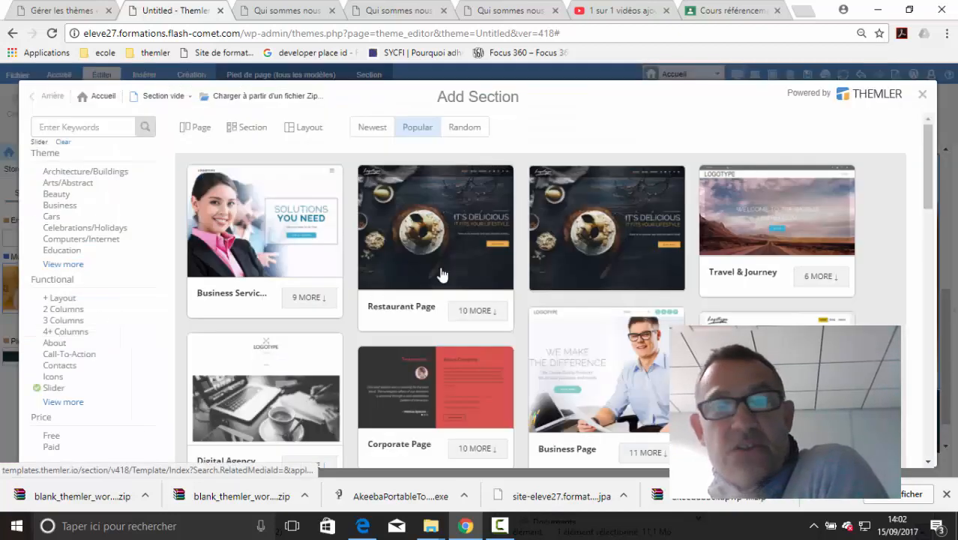
pyautogui.scroll(-2, 847, 243)
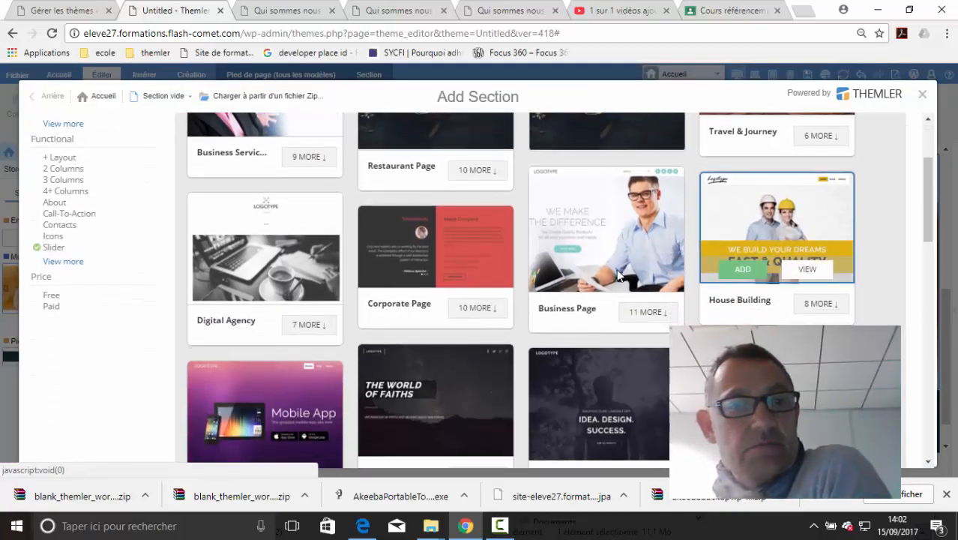
pyautogui.click(750, 270)
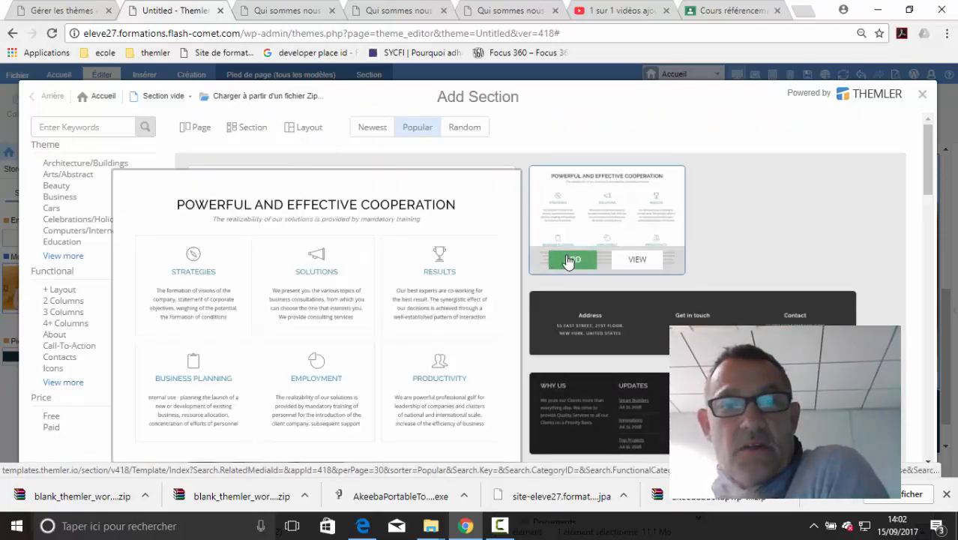
pyautogui.click(570, 260)
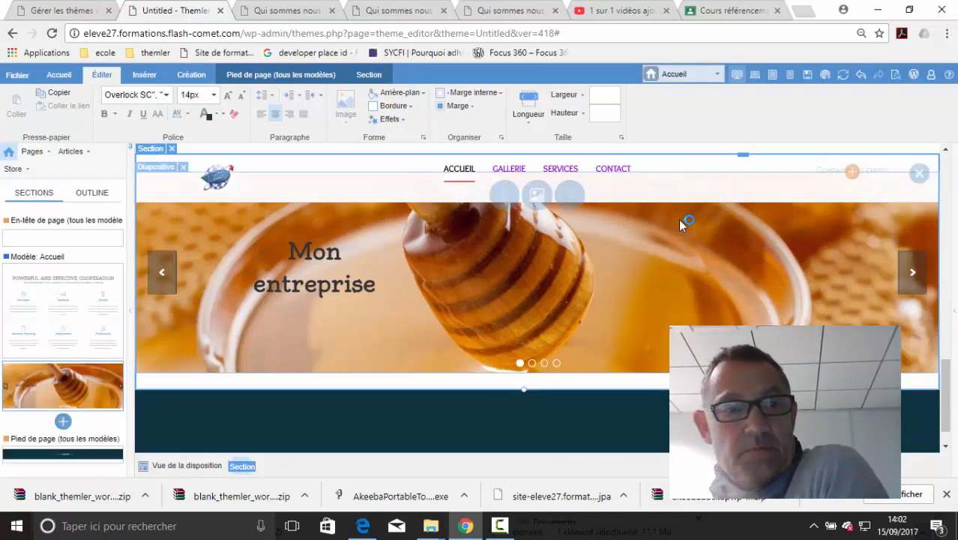
pyautogui.moveTo(66, 388); pyautogui.dragTo(85, 275)
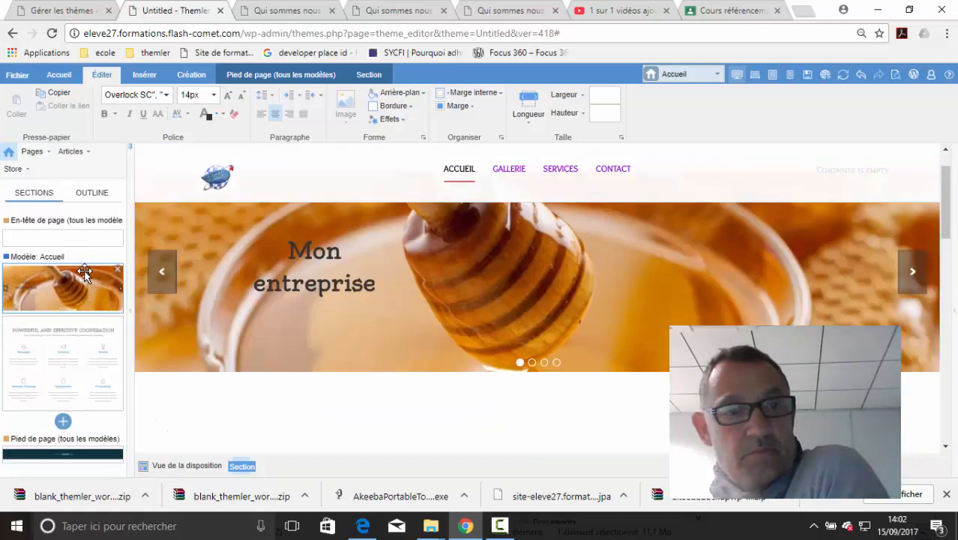
# Examine the cooperation section's Solutions block, including its text, its column options and the column widths per device.
pyautogui.click(99, 357)
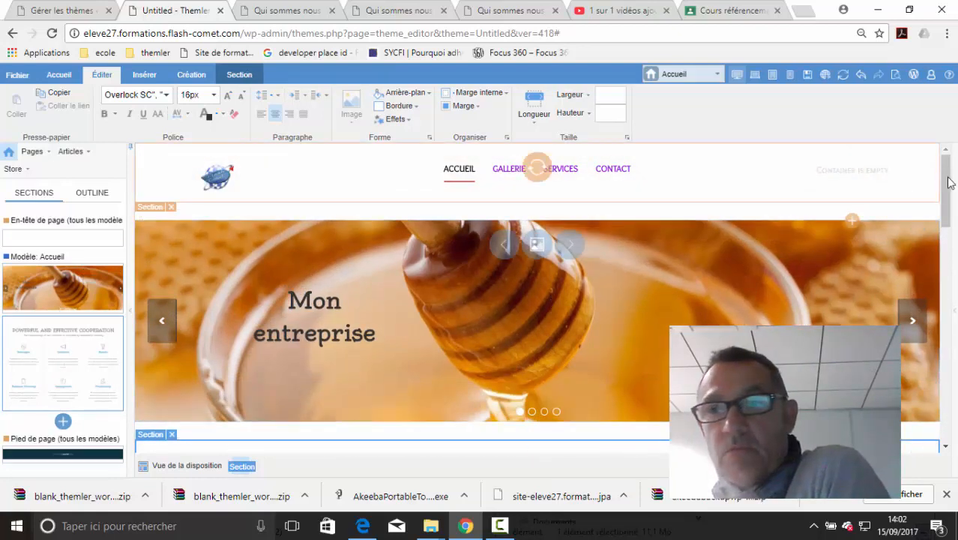
pyautogui.moveTo(946, 187); pyautogui.dragTo(955, 279)
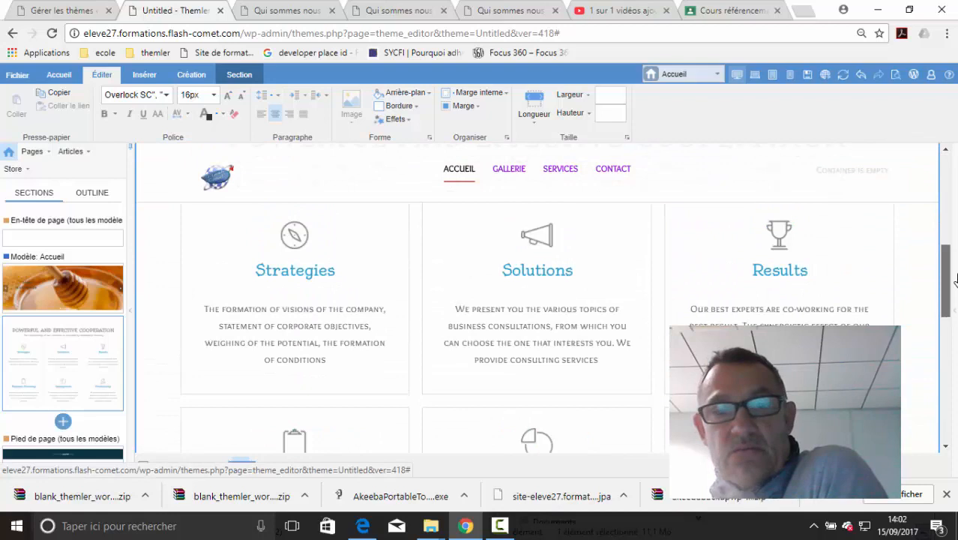
pyautogui.click(559, 270)
pyautogui.click(524, 327)
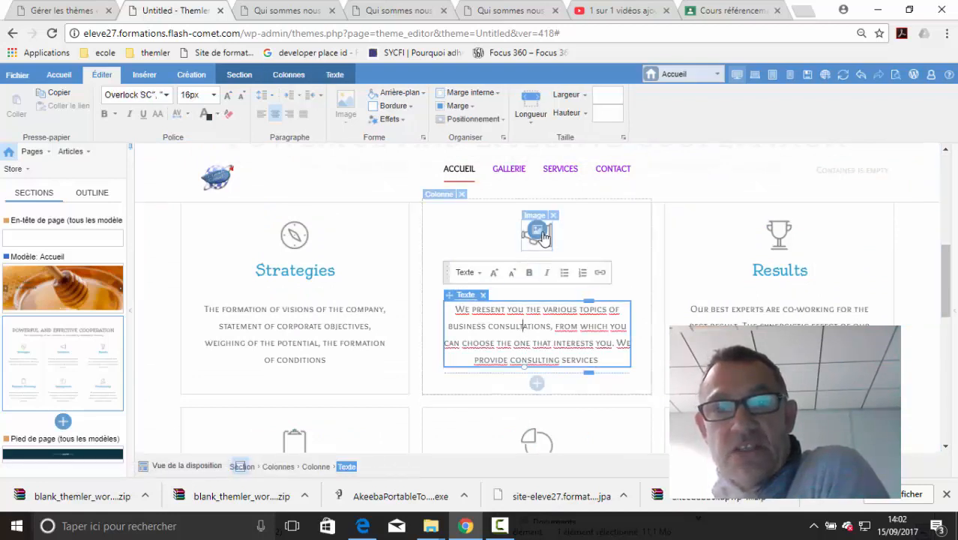
pyautogui.click(609, 243)
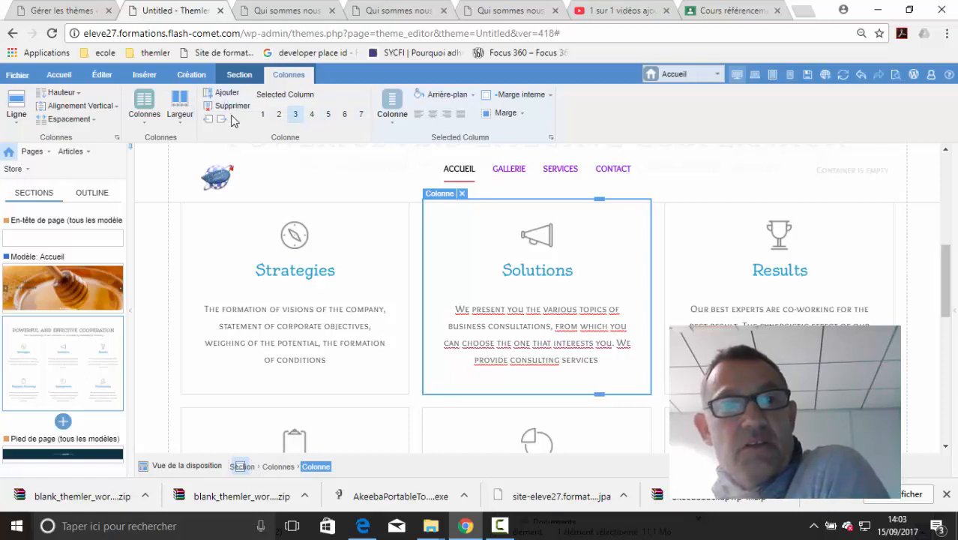
pyautogui.click(180, 126)
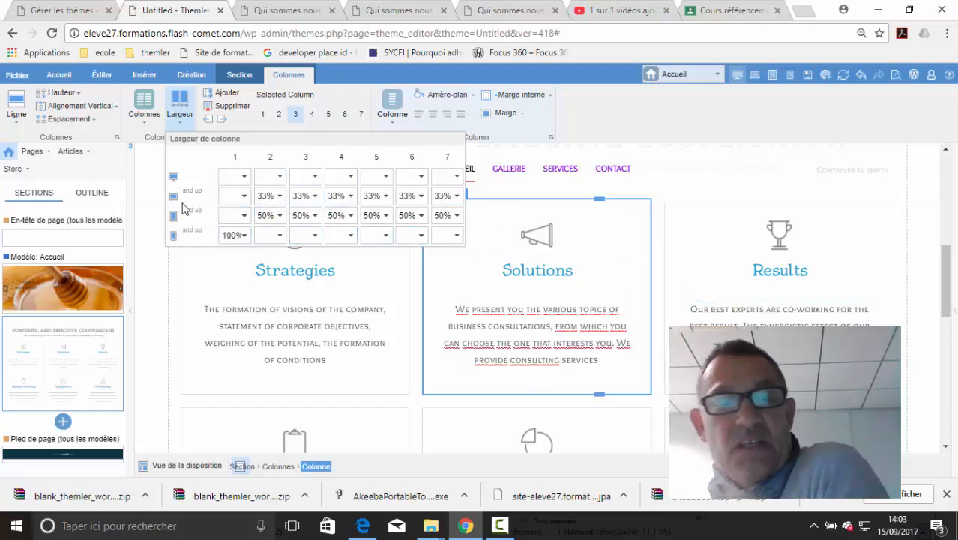
pyautogui.click(680, 170)
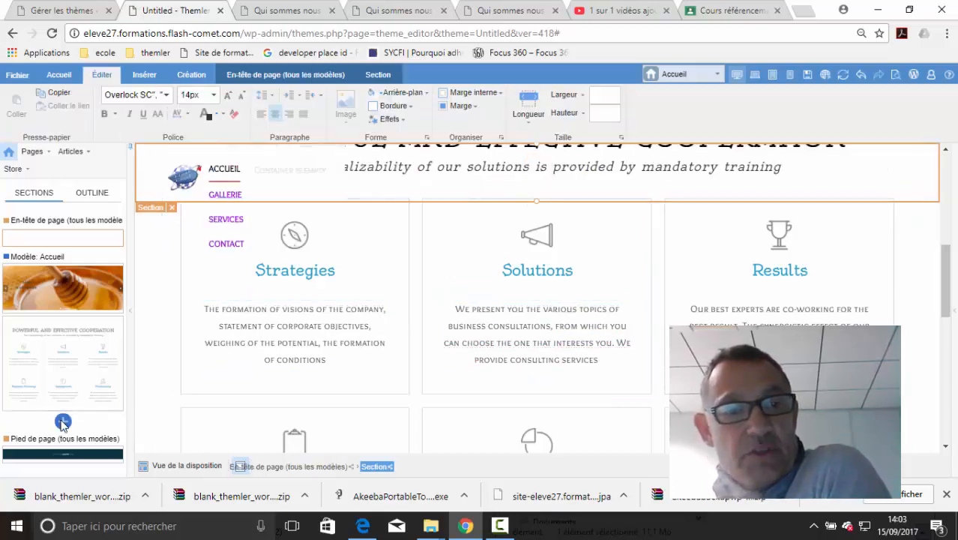
# Add the Creative Studio section "We Are Experts on App Development" below the cooperation section in Modèle: Accueil.
pyautogui.click(63, 422)
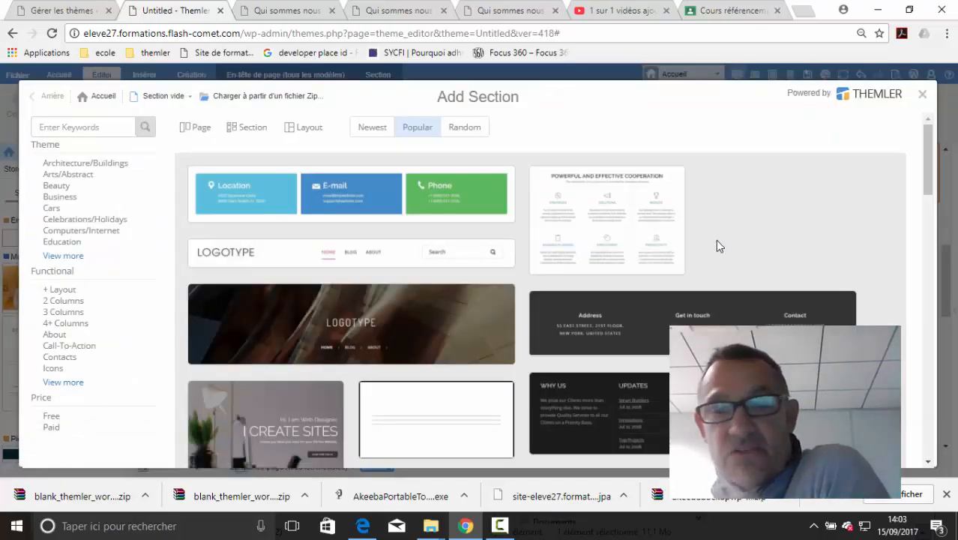
pyautogui.scroll(-5, 716, 241)
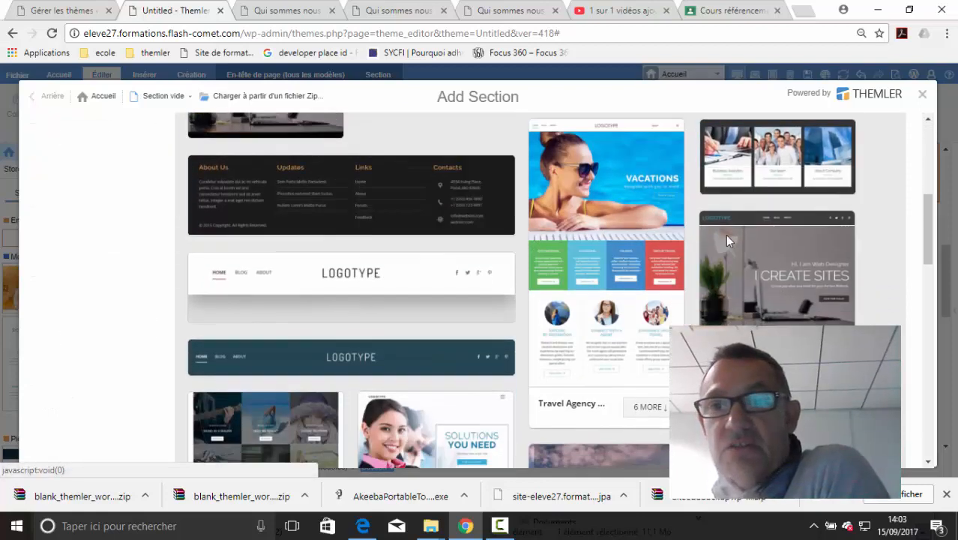
pyautogui.scroll(-6, 725, 235)
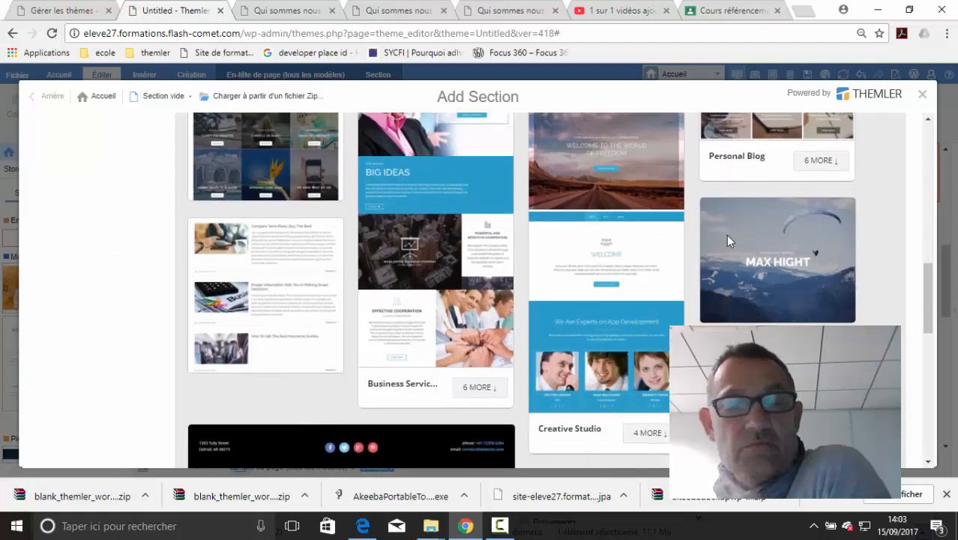
pyautogui.scroll(-1, 726, 235)
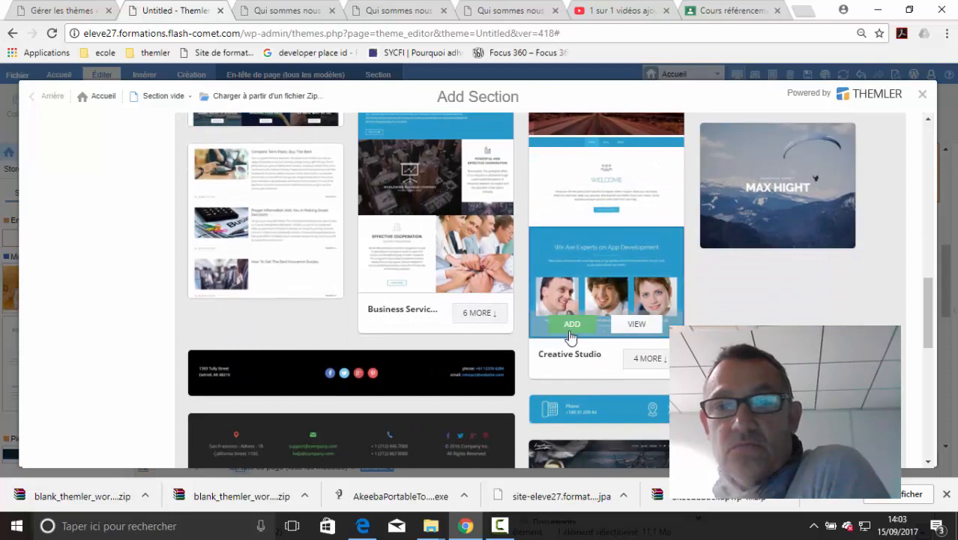
pyautogui.click(572, 324)
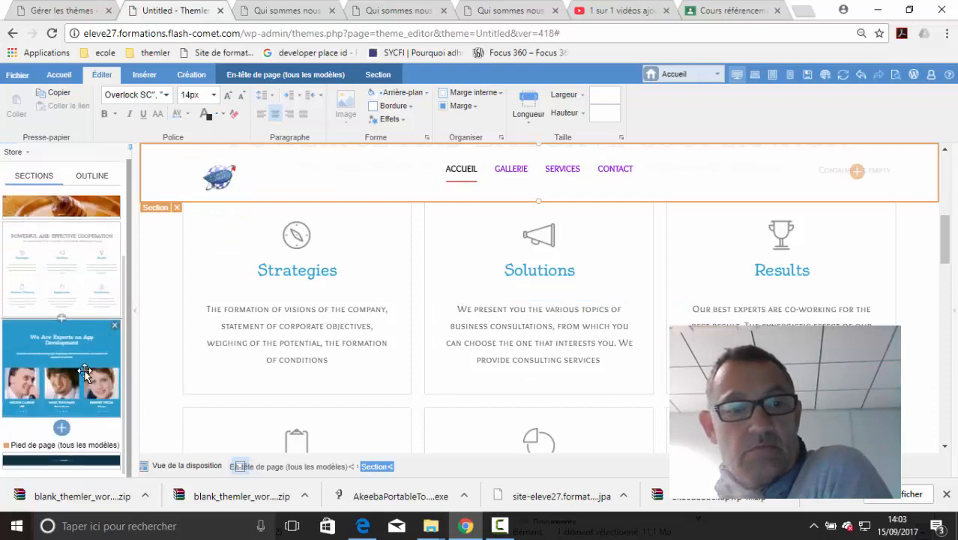
# Look over the "We Are Experts on App Development" section's portraits and H1 title, and open the title's detailed text properties.
pyautogui.scroll(-1, 660, 373)
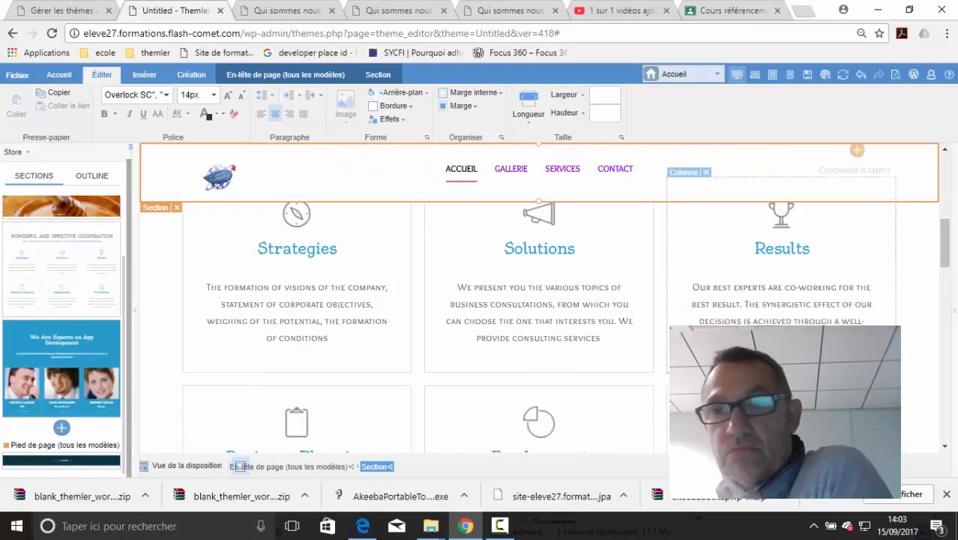
pyautogui.scroll(-5, 375, 365)
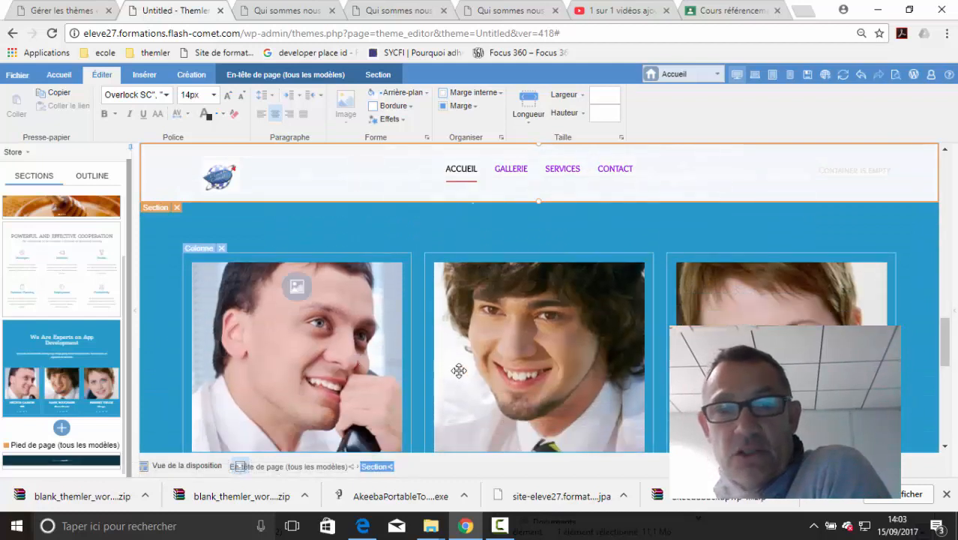
pyautogui.scroll(5, 569, 308)
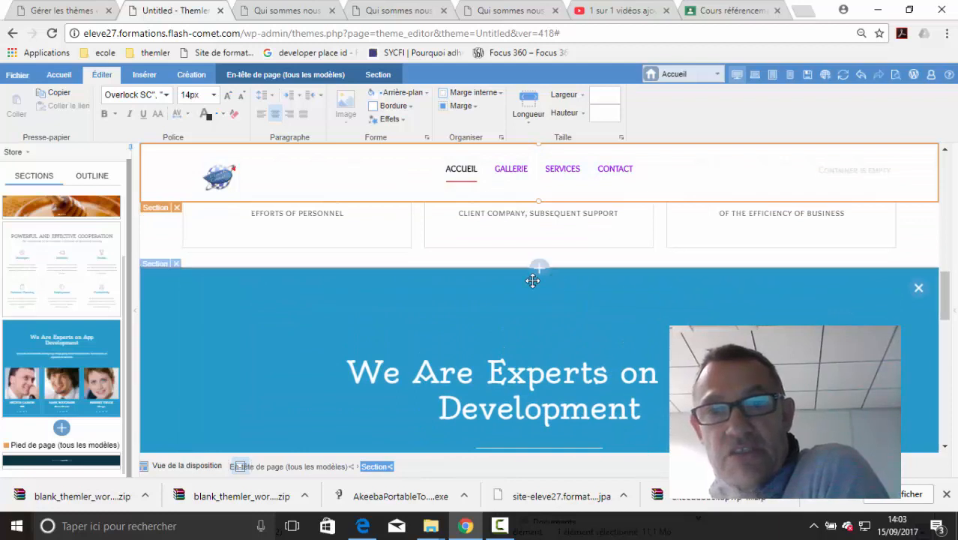
pyautogui.click(494, 366)
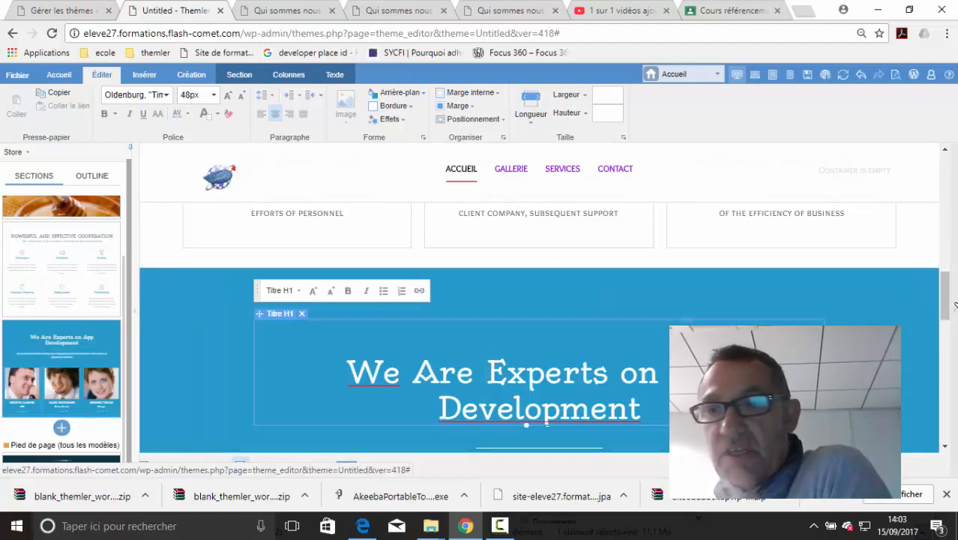
pyautogui.click(955, 305)
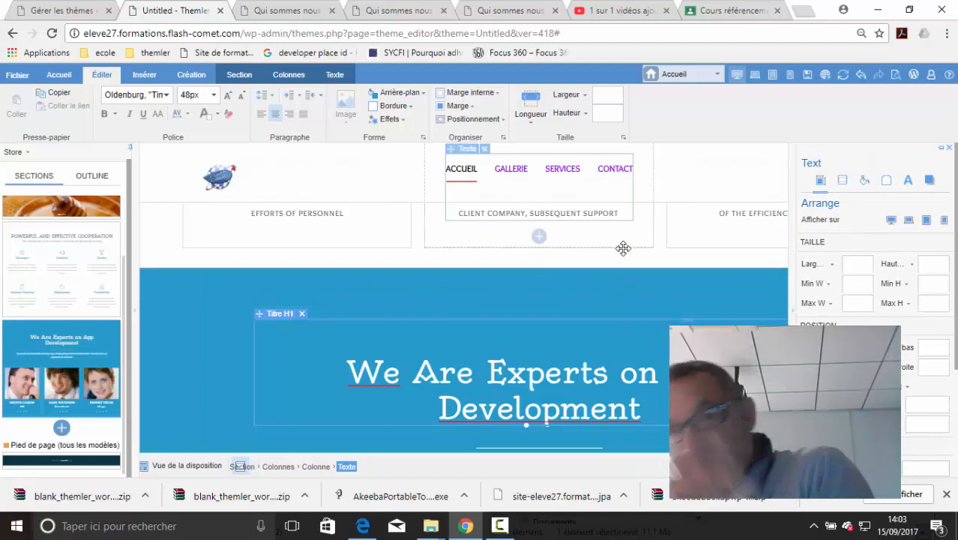
# Replace the page footer with the dark four-column contact footer containing address, e-mail, phone and social network icons.
pyautogui.click(60, 462)
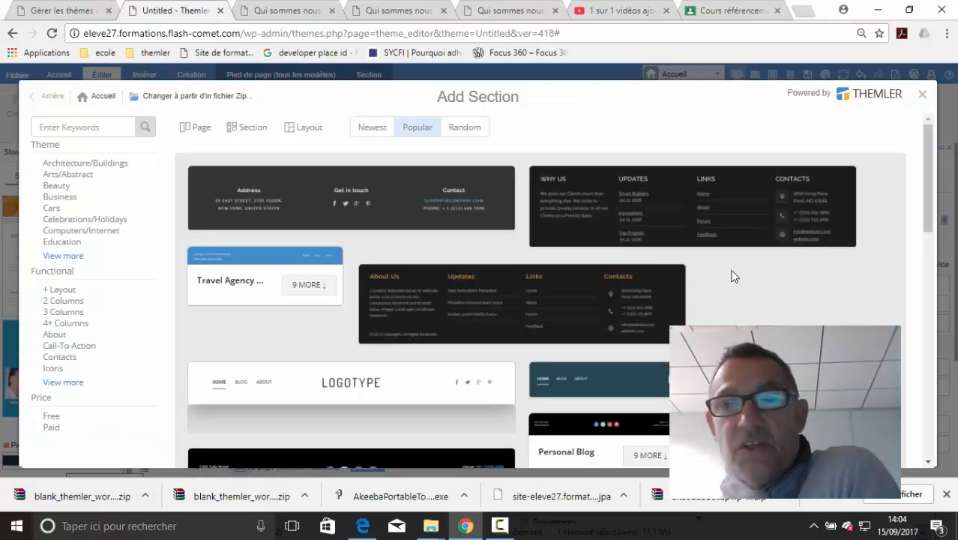
pyautogui.scroll(-2, 814, 302)
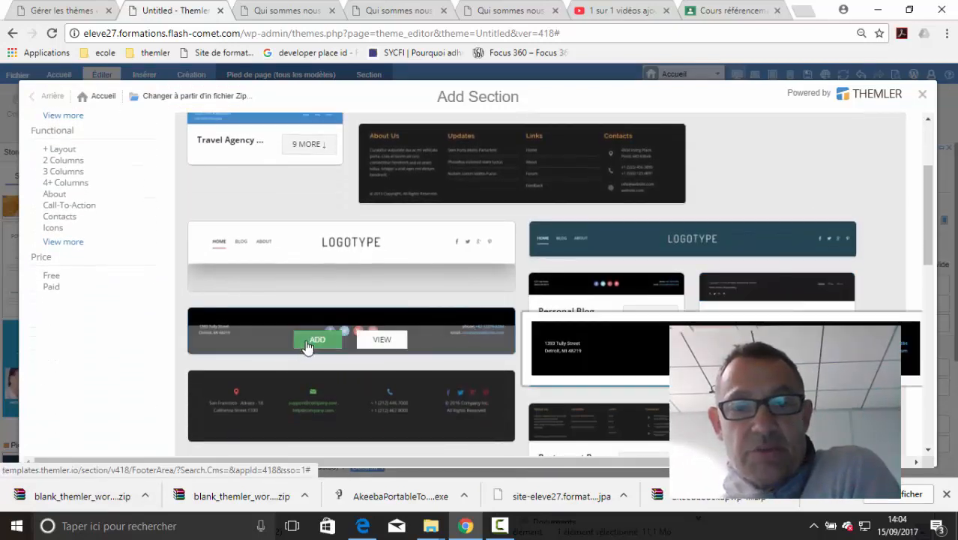
pyautogui.scroll(2, 323, 431)
pyautogui.click(321, 430)
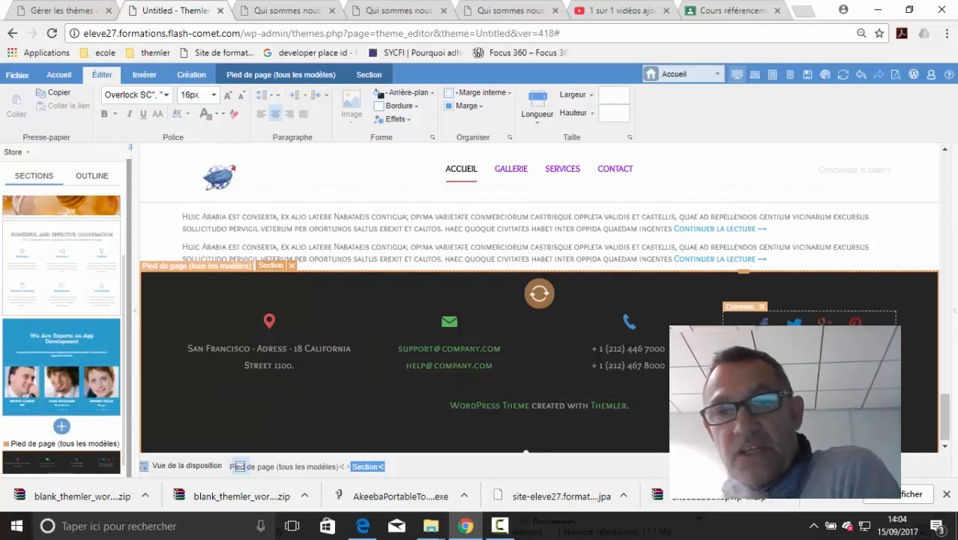
# Inspect the new footer's address text, column options and social network icons, including the Facebook icon's sharing settings.
pyautogui.click(268, 349)
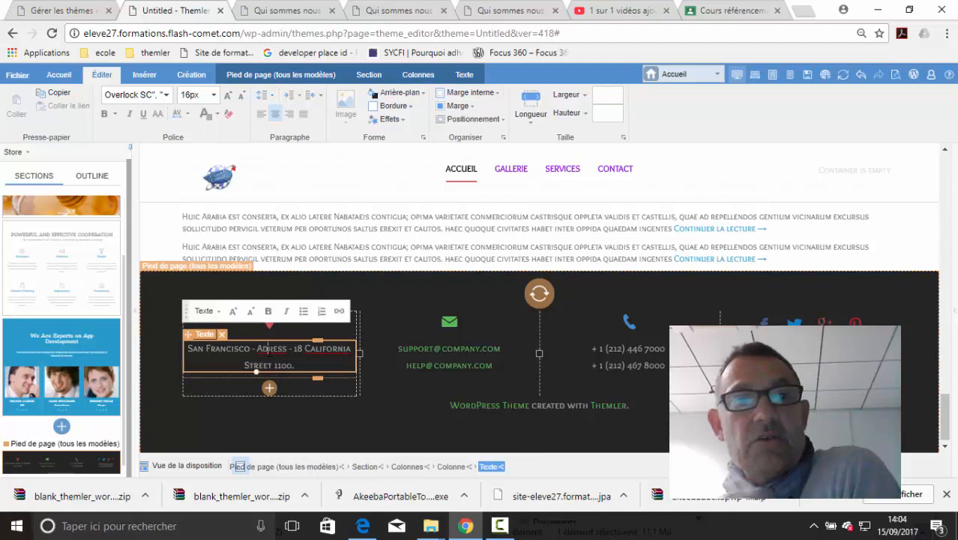
pyautogui.click(413, 75)
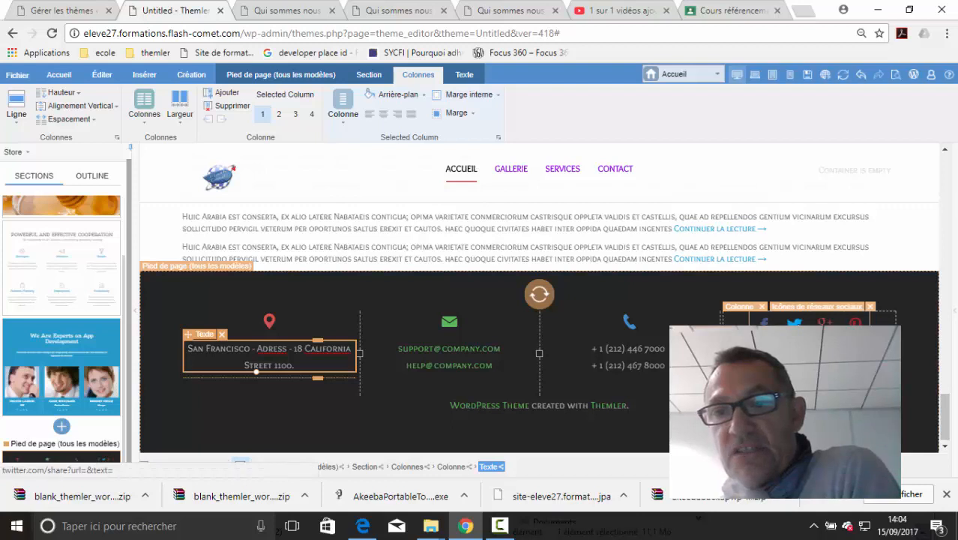
pyautogui.click(841, 323)
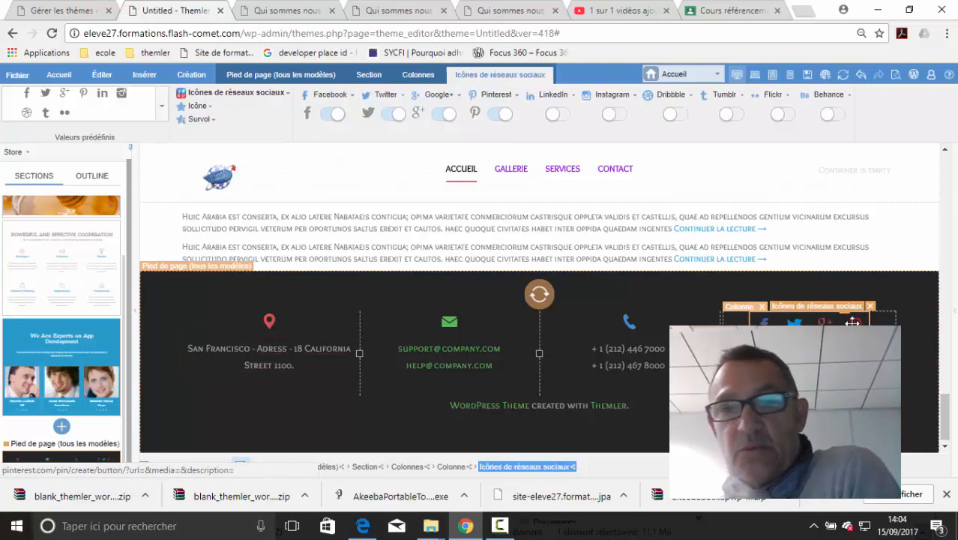
pyautogui.click(328, 116)
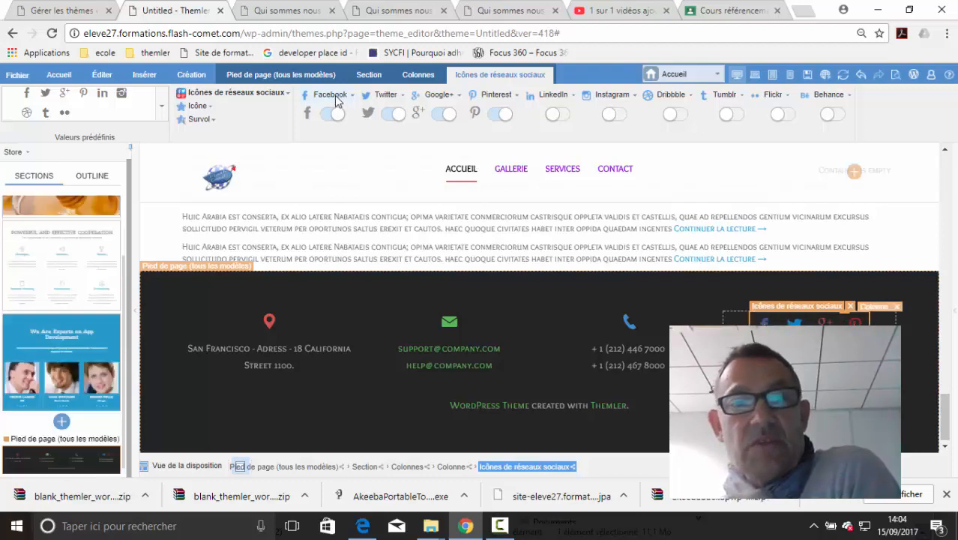
pyautogui.click(336, 101)
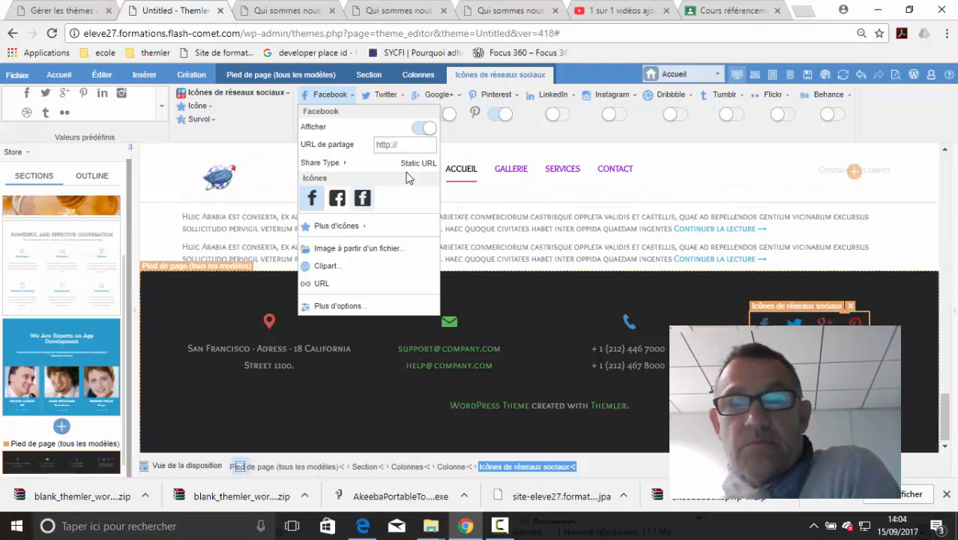
# Enable the LinkedIn icon in the footer's social network icons, trying Instagram and Dribbble but switching both back off.
pyautogui.click(560, 114)
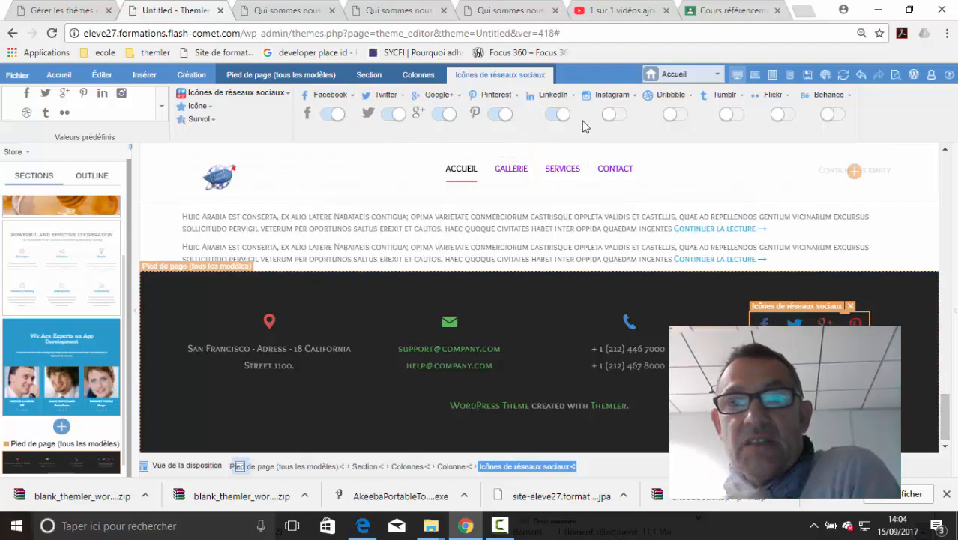
pyautogui.click(615, 115)
pyautogui.click(679, 114)
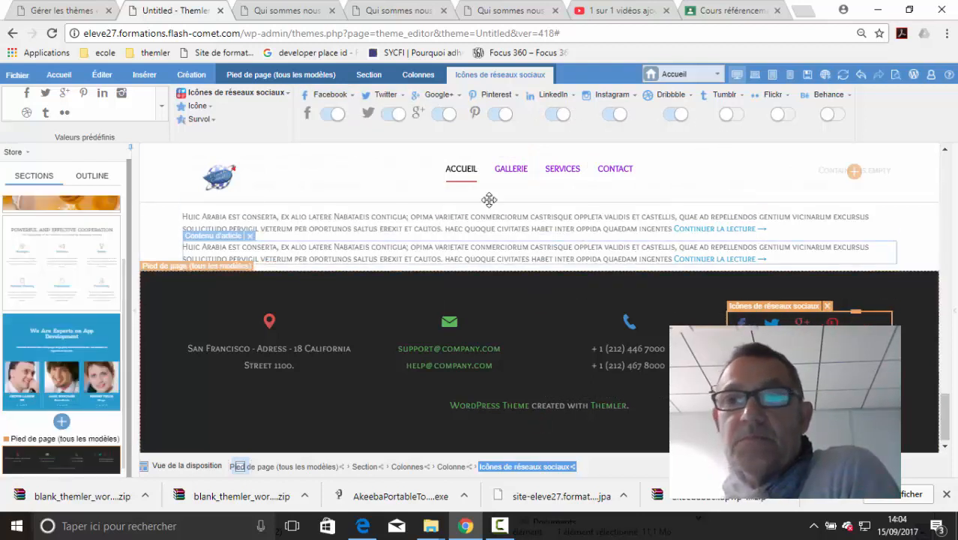
pyautogui.click(611, 117)
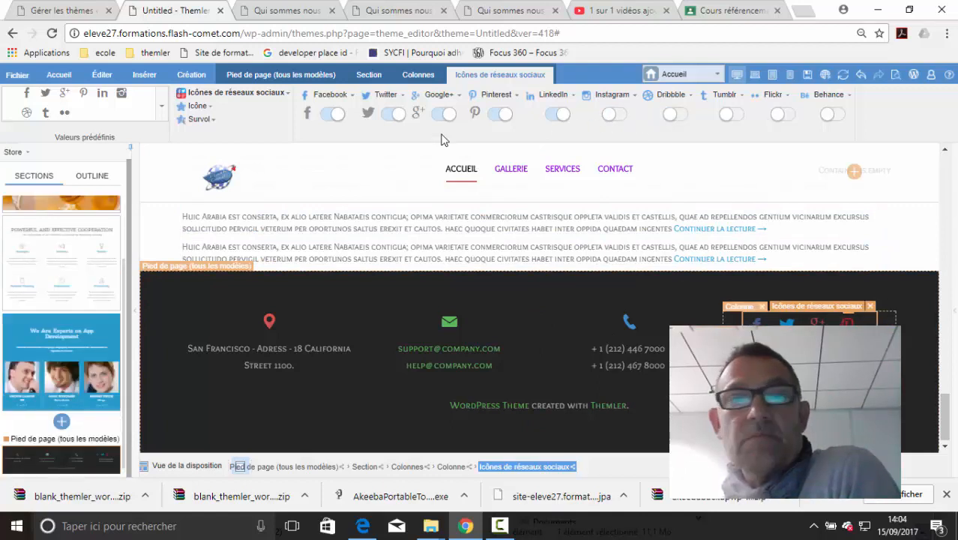
# Save the theme and open the live site from the WordPress dashboard to check the home page.
pyautogui.click(809, 76)
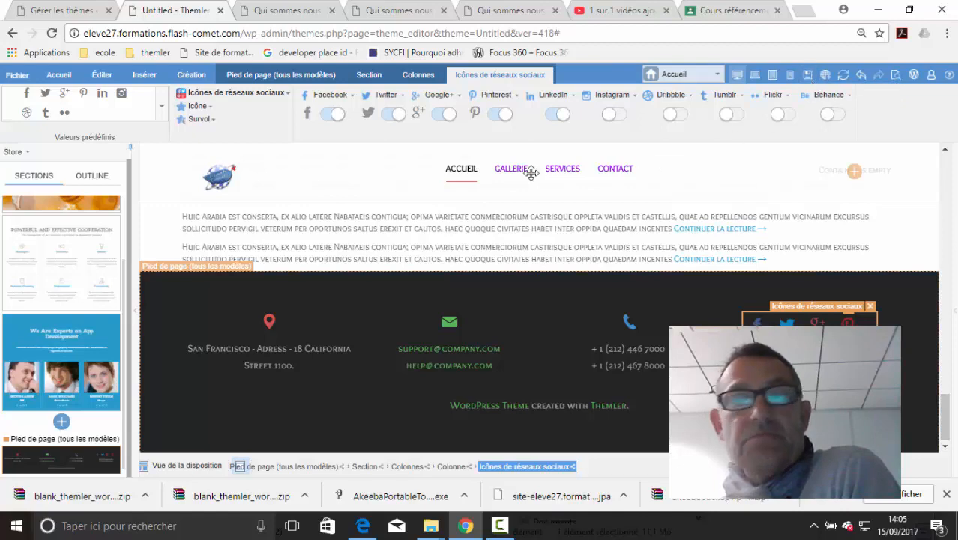
pyautogui.click(43, 12)
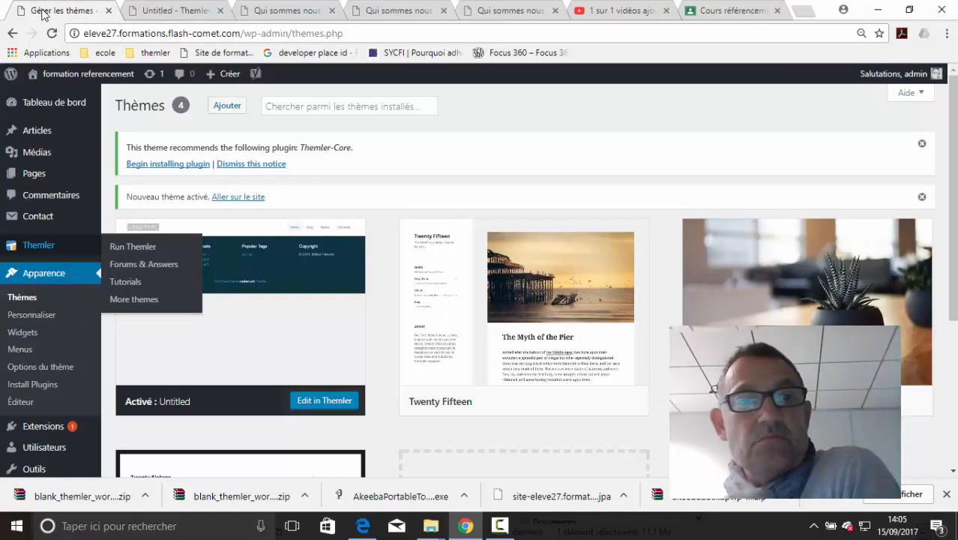
pyautogui.moveTo(60, 74)
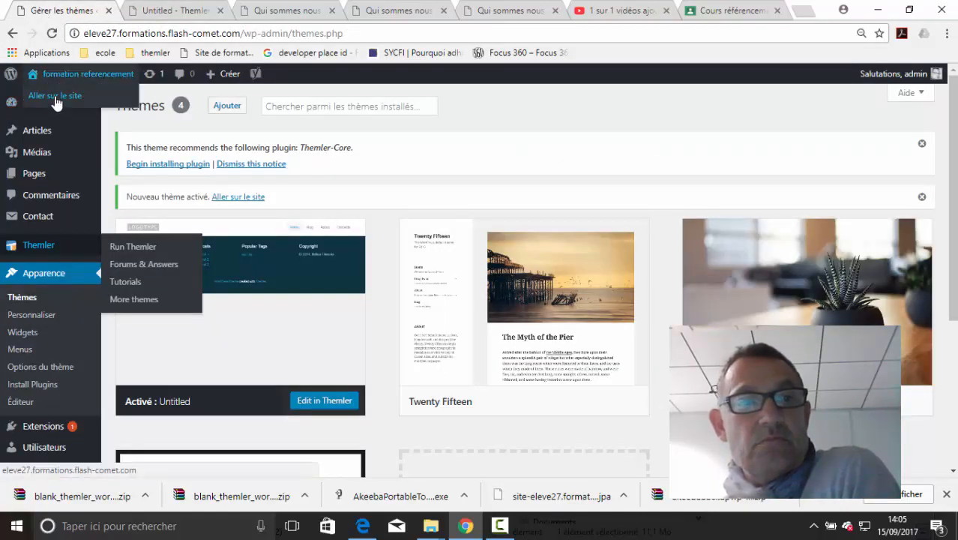
pyautogui.click(55, 97)
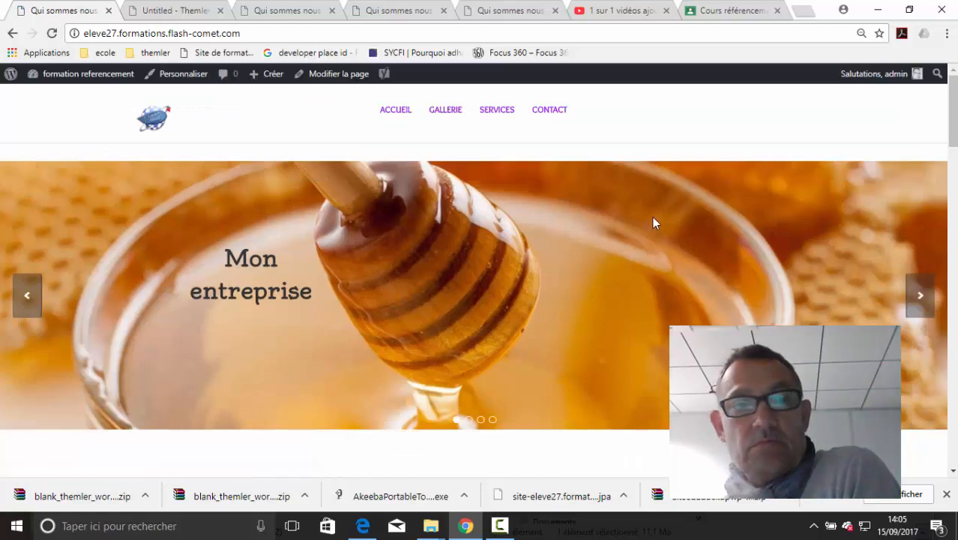